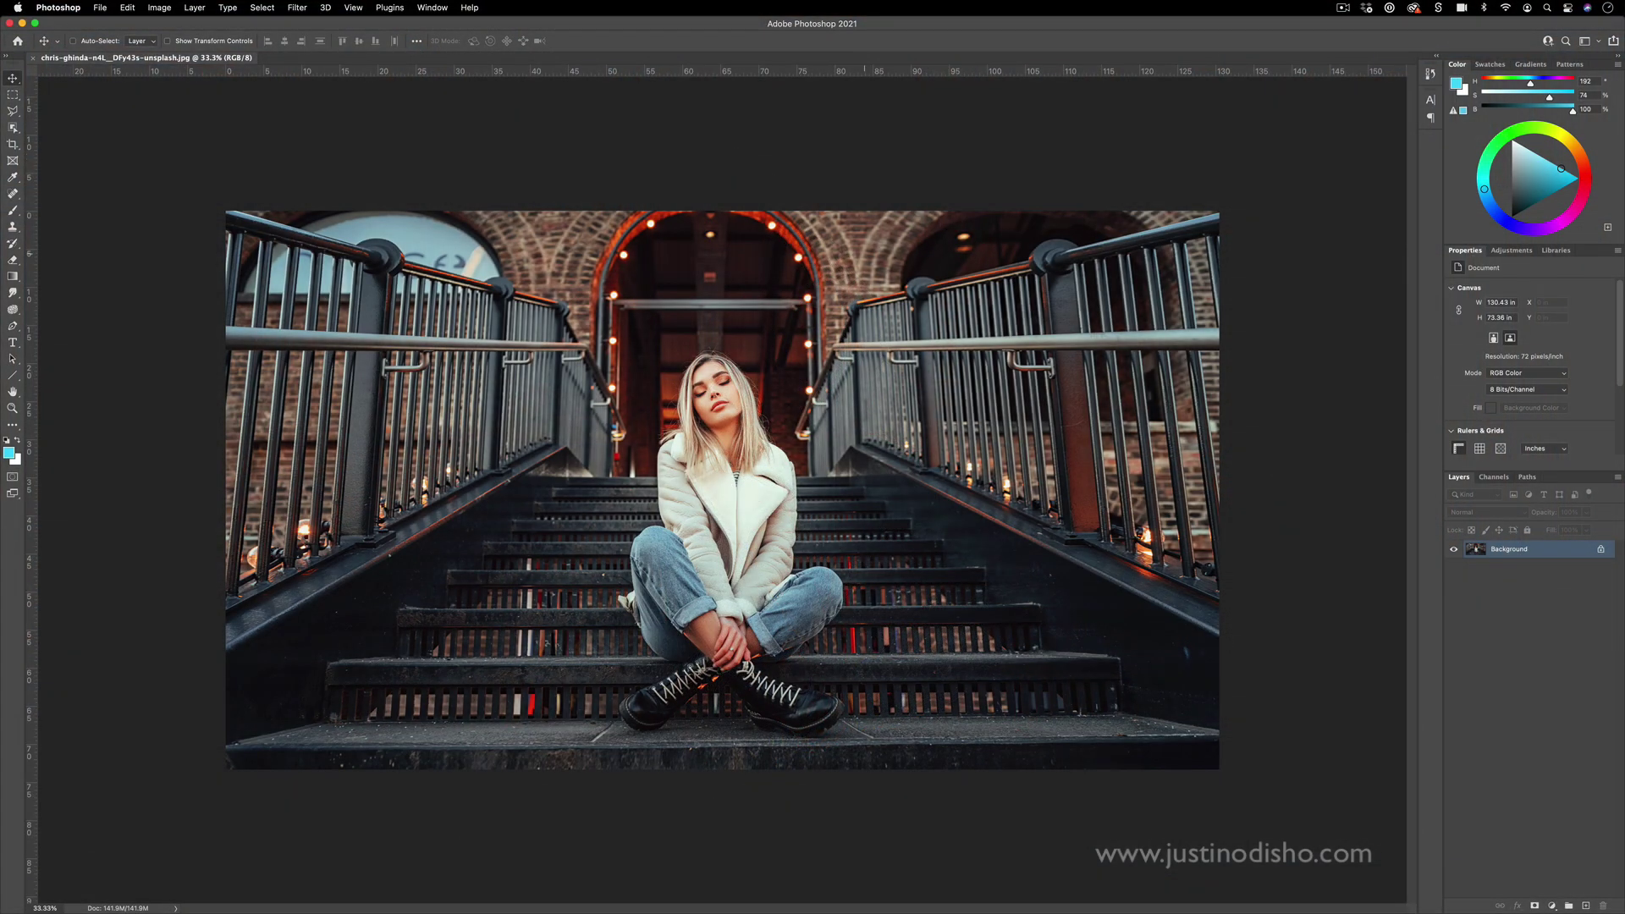
Duplicate the Background layer to create 'Background copy' above it
right_click(1509, 551)
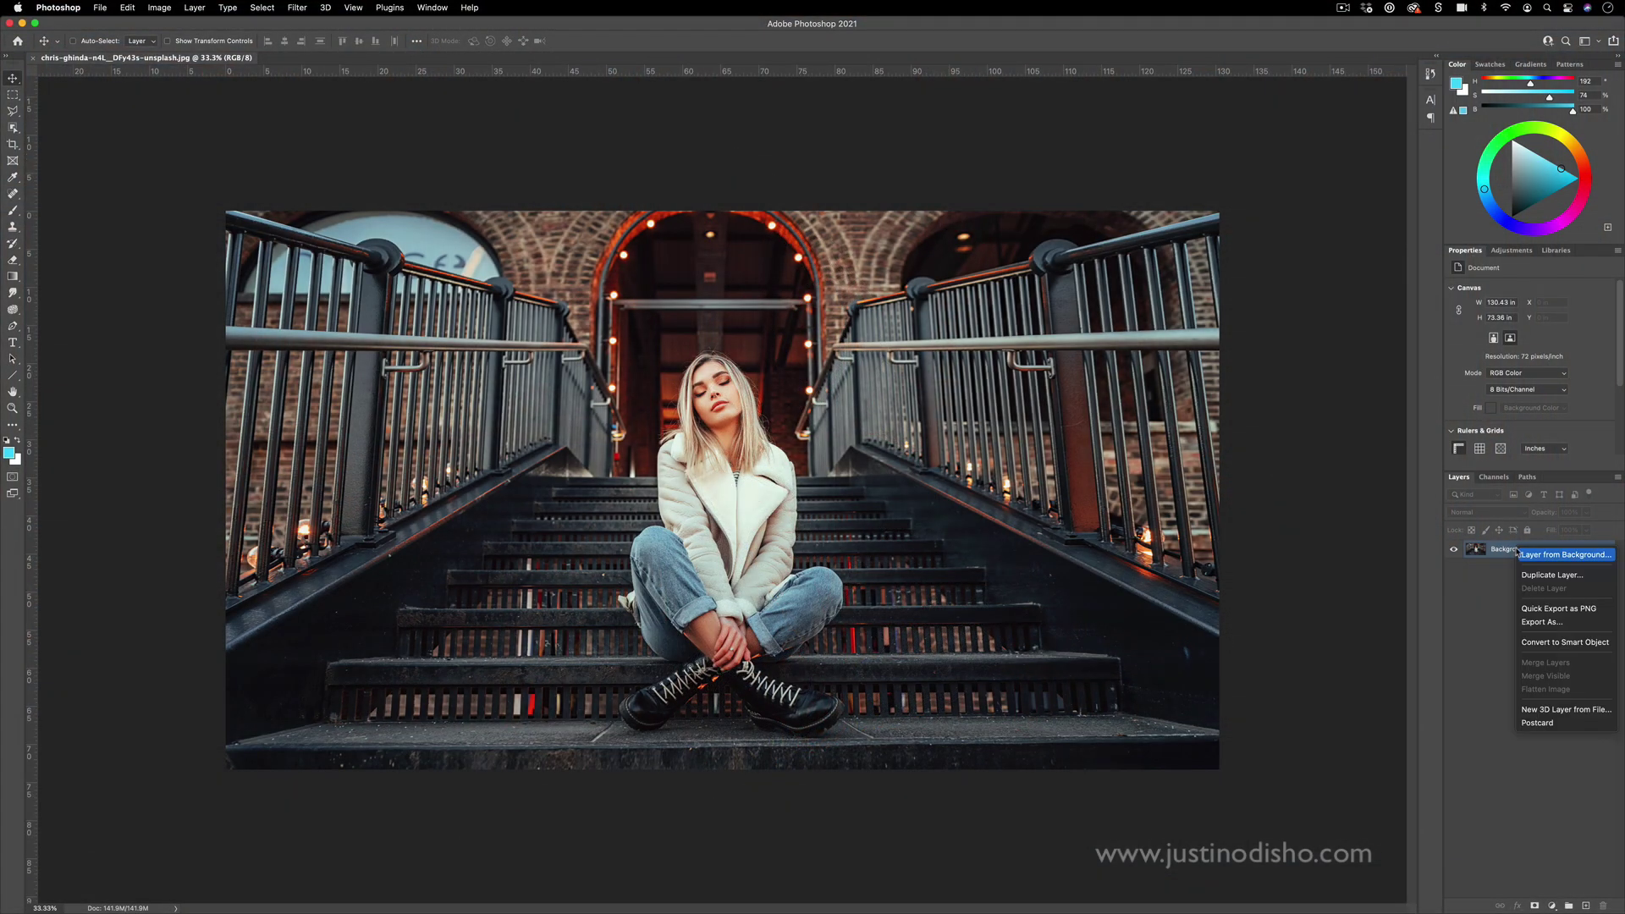
click(1542, 572)
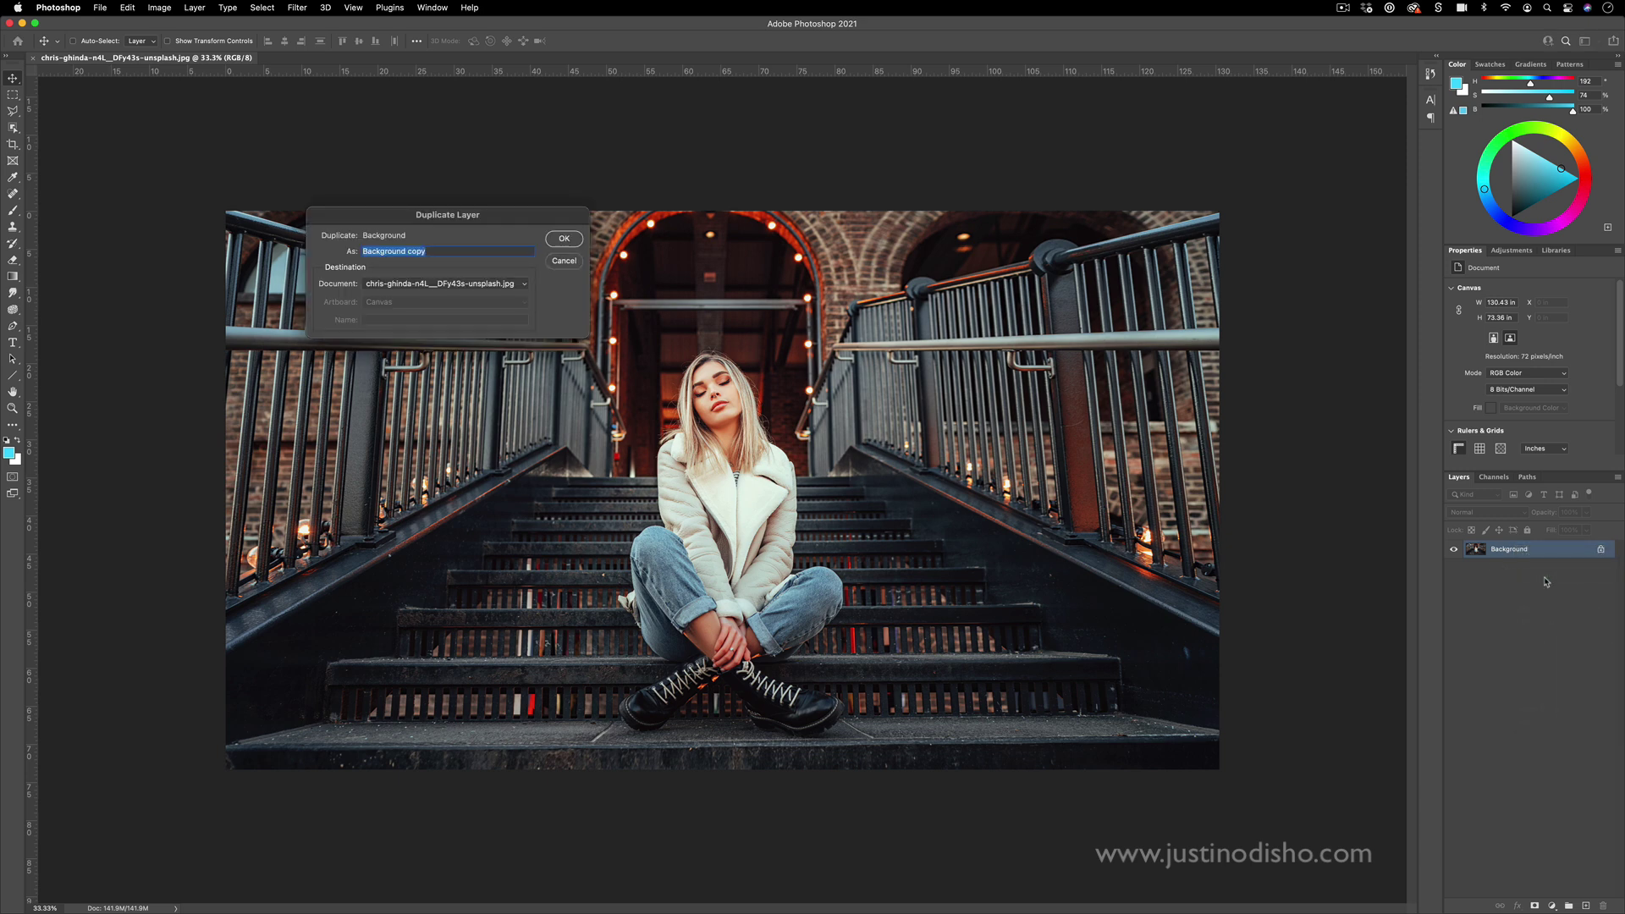
click(565, 241)
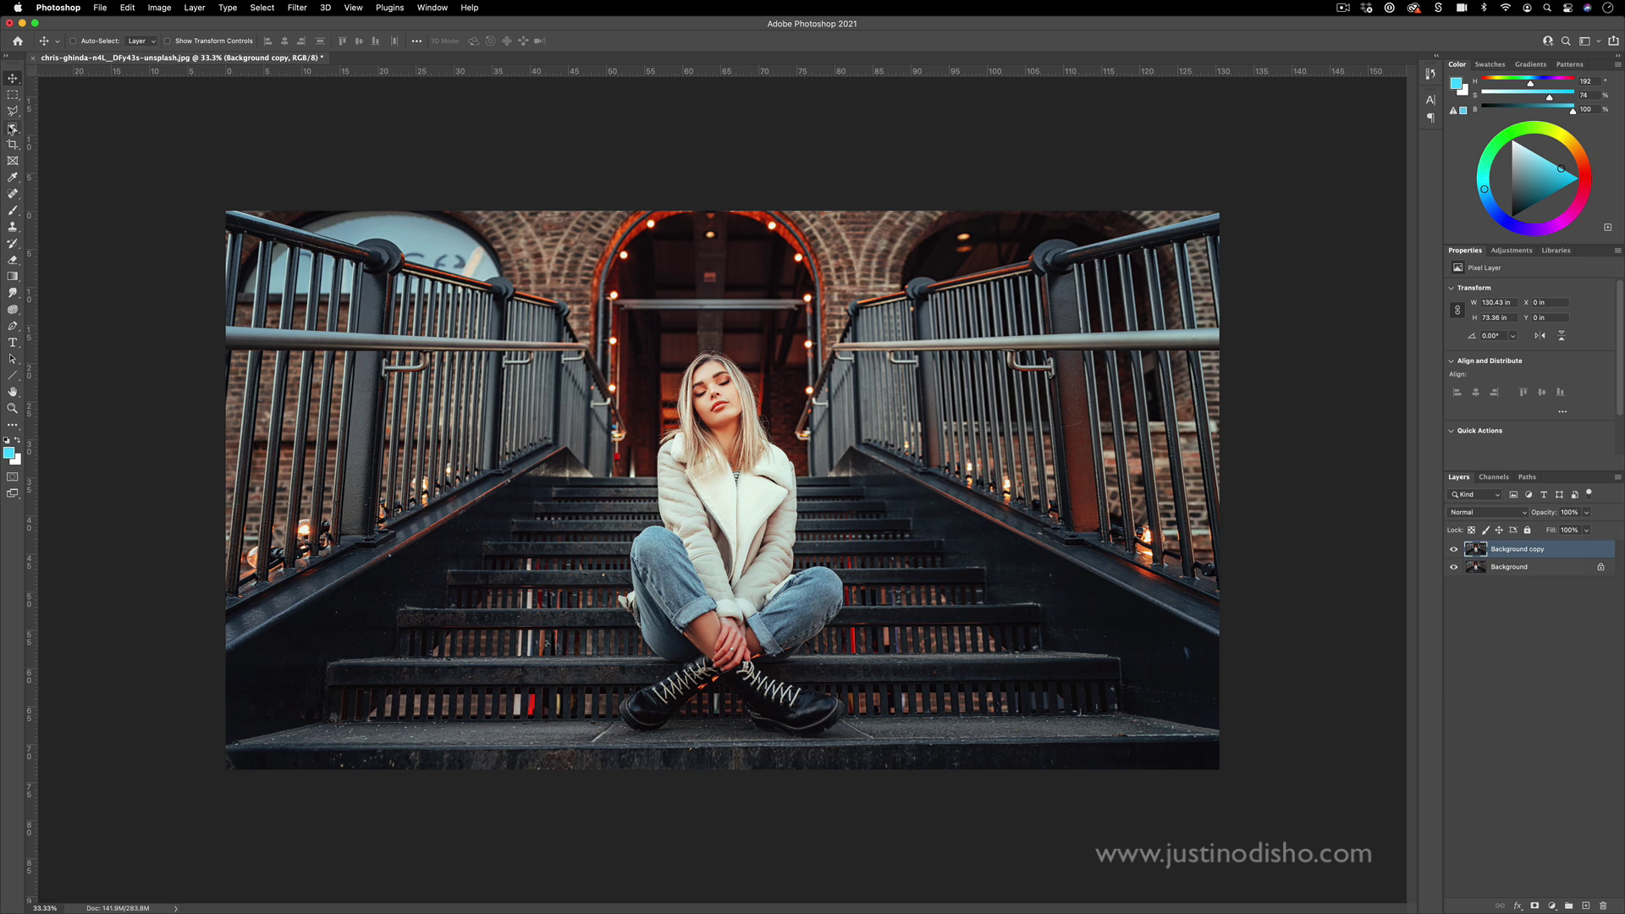
Select the seated woman automatically with the Object Selection Tool's Select Subject
click(13, 128)
right_click(13, 128)
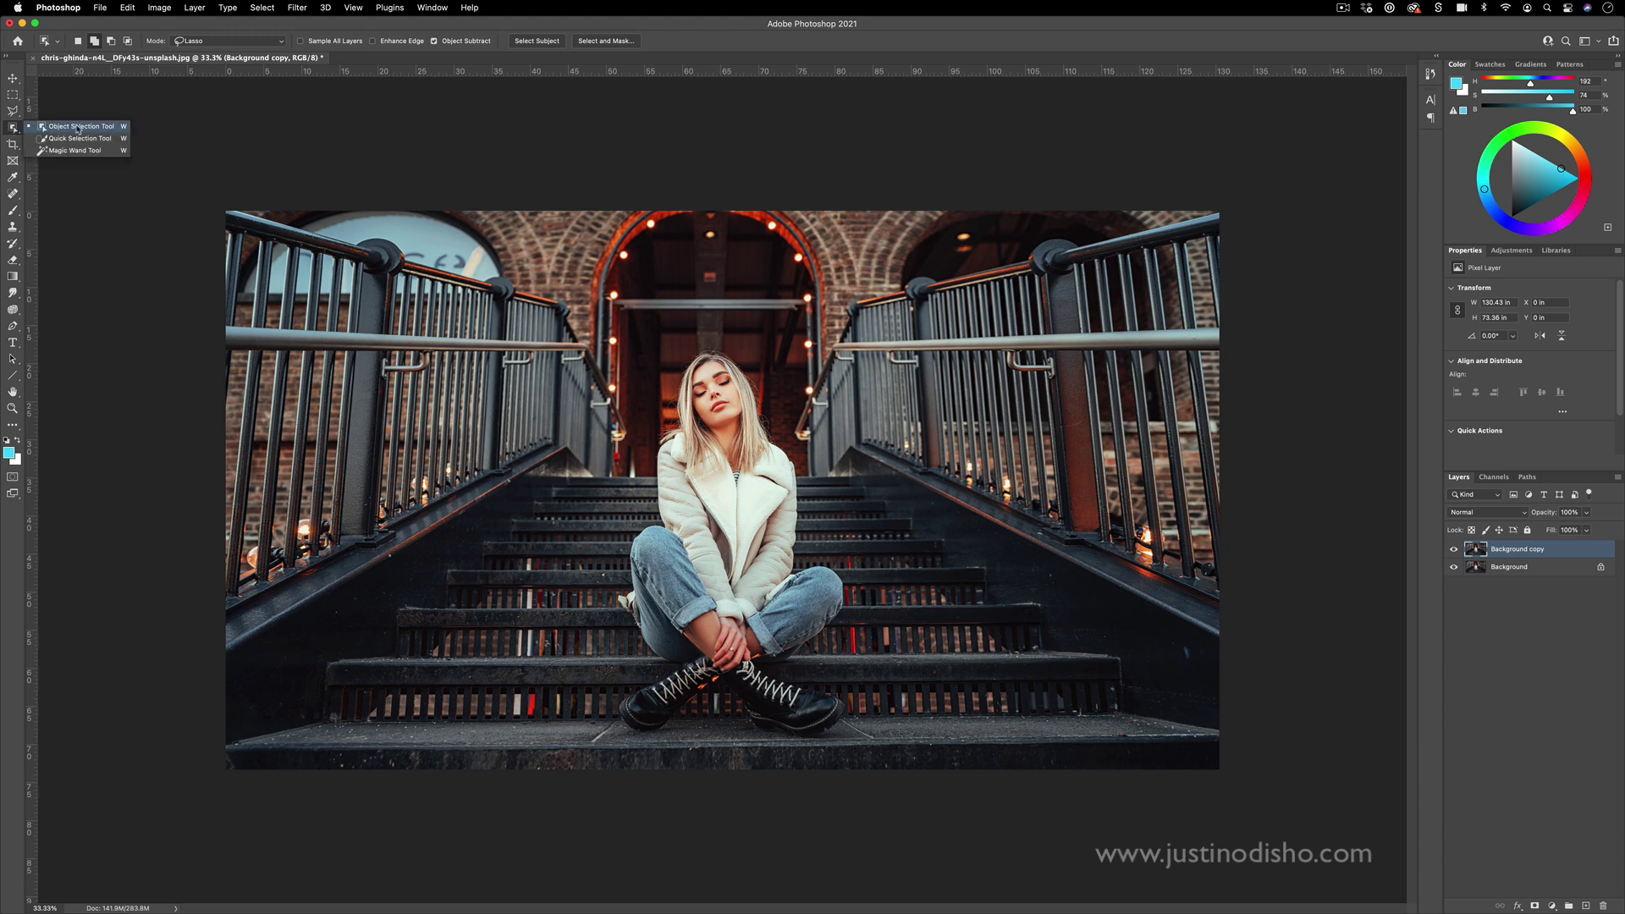
click(77, 127)
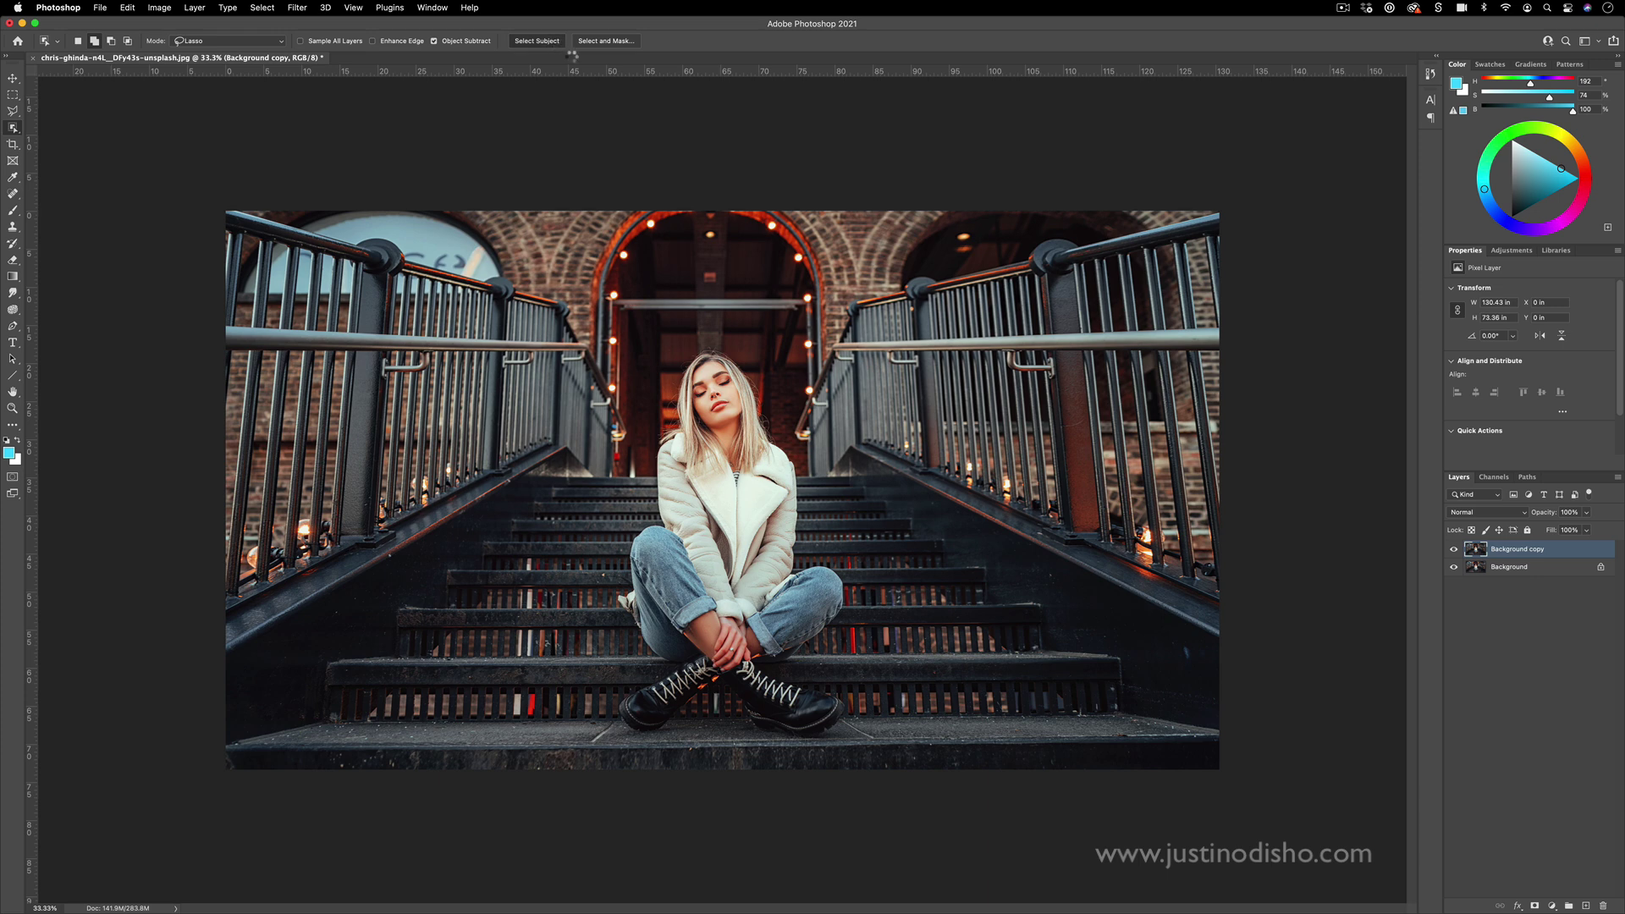
click(554, 41)
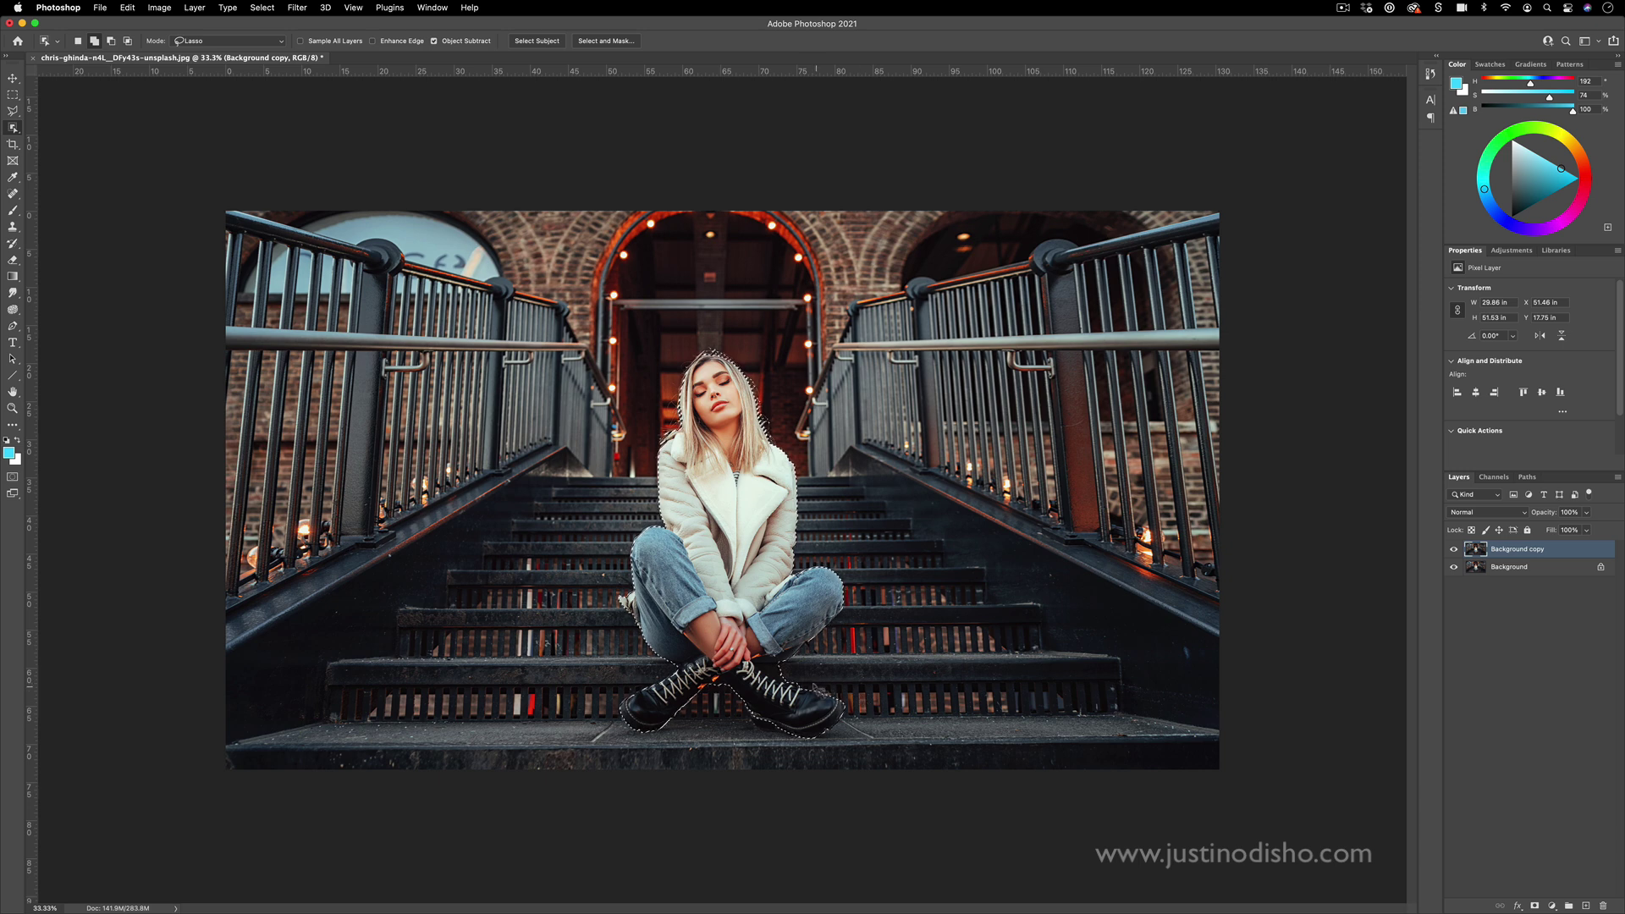
Set the Object Selection mode to Lasso and switch between Add and Subtract for refining
click(227, 42)
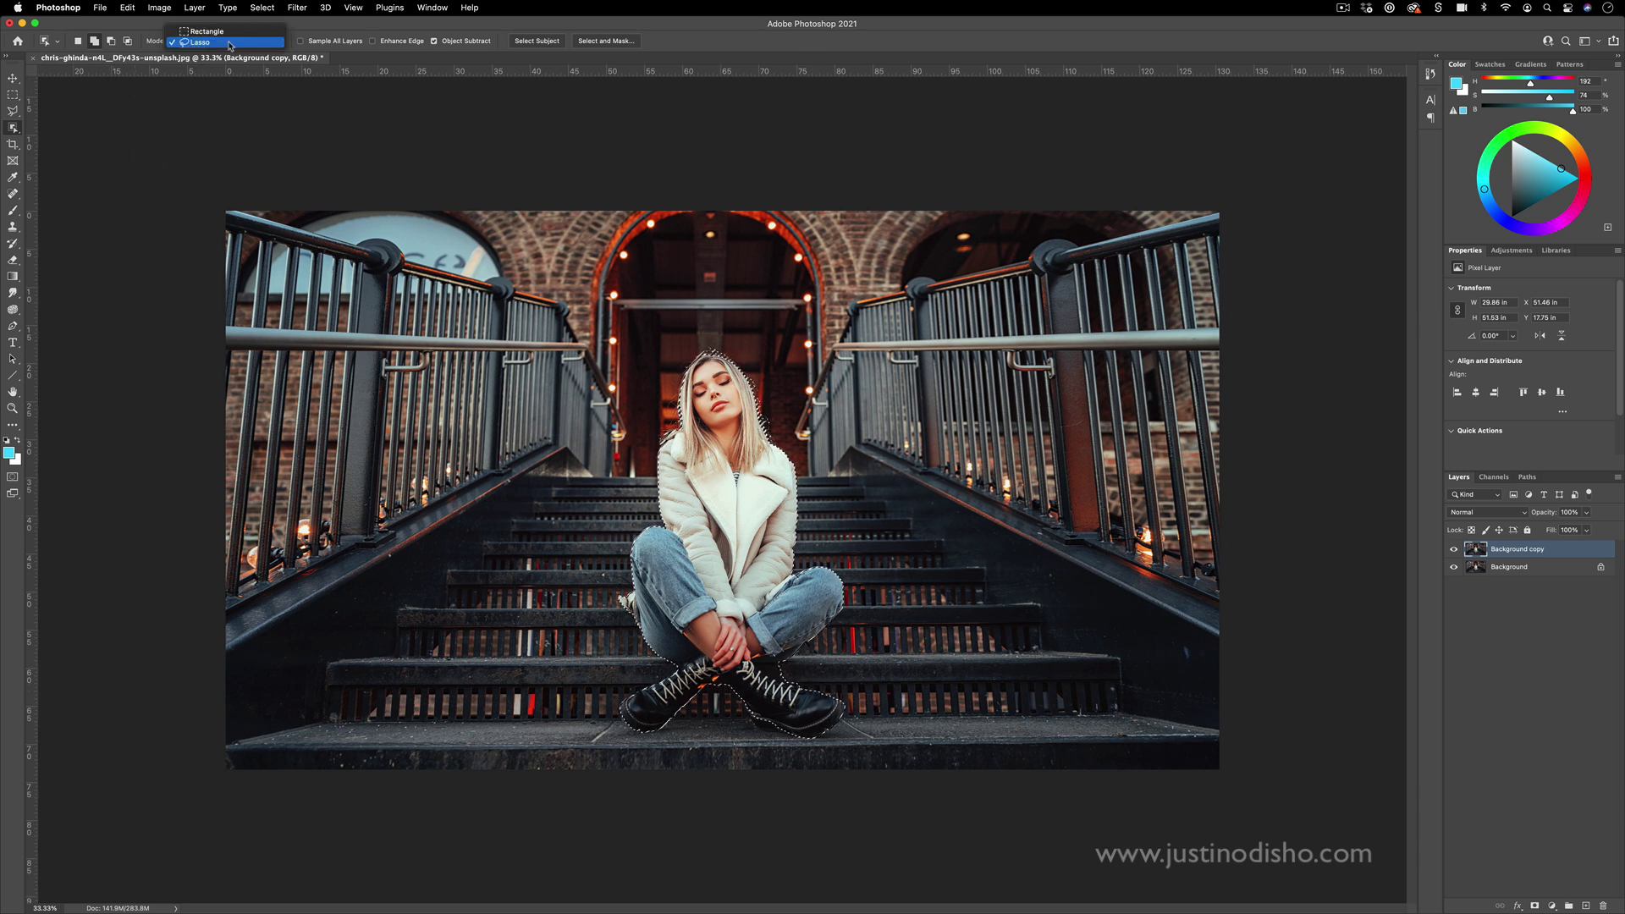
click(229, 44)
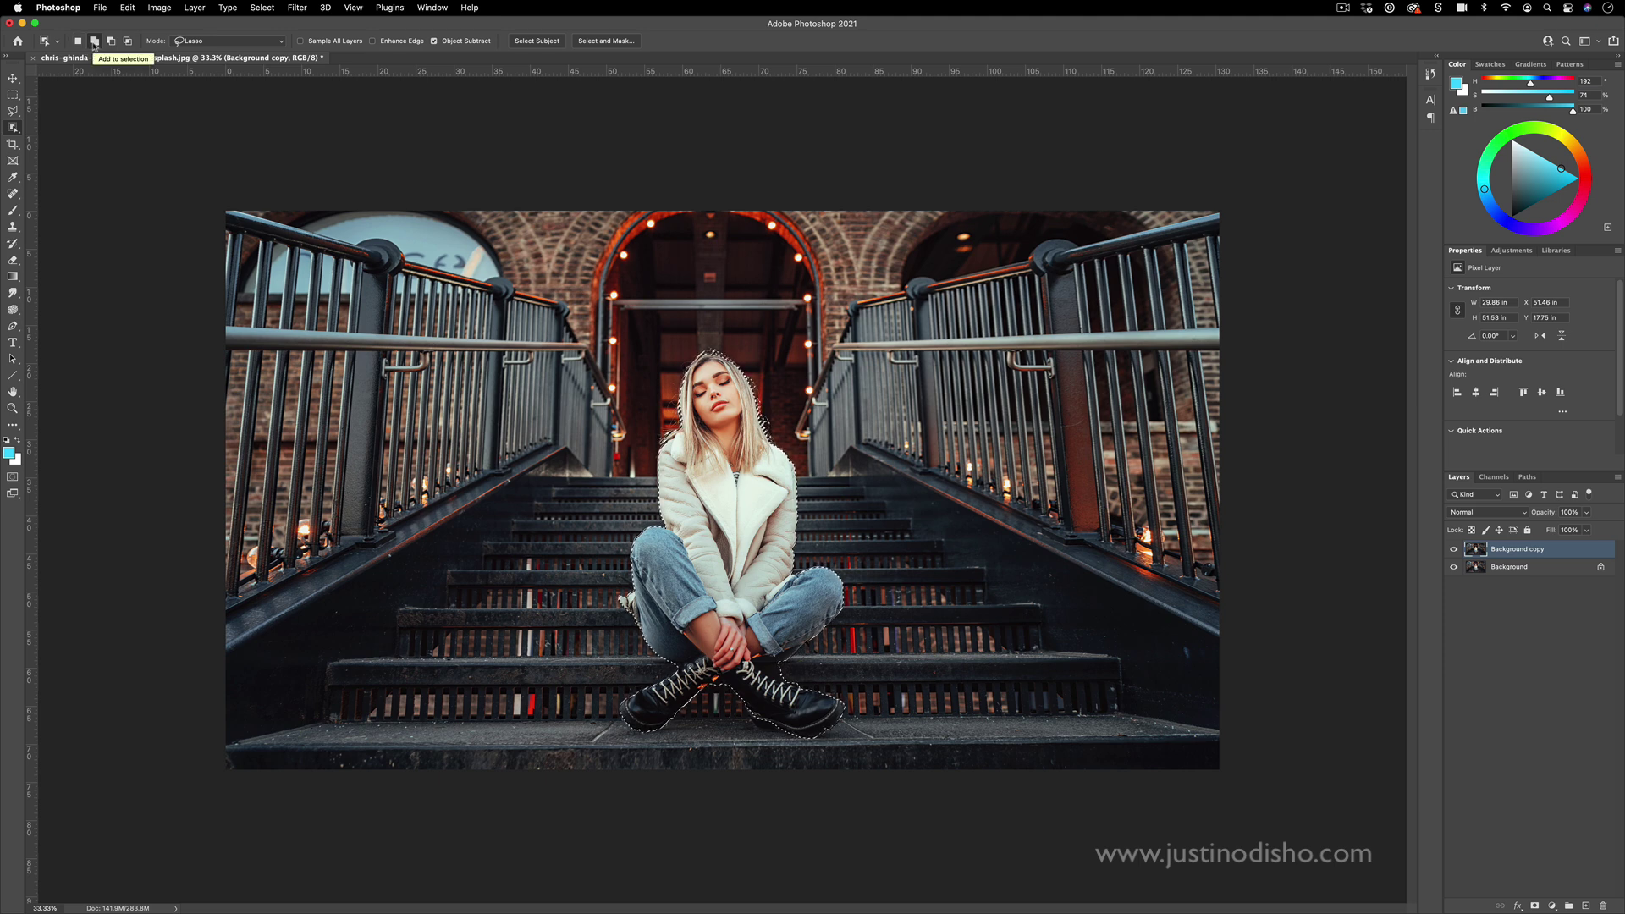
click(94, 42)
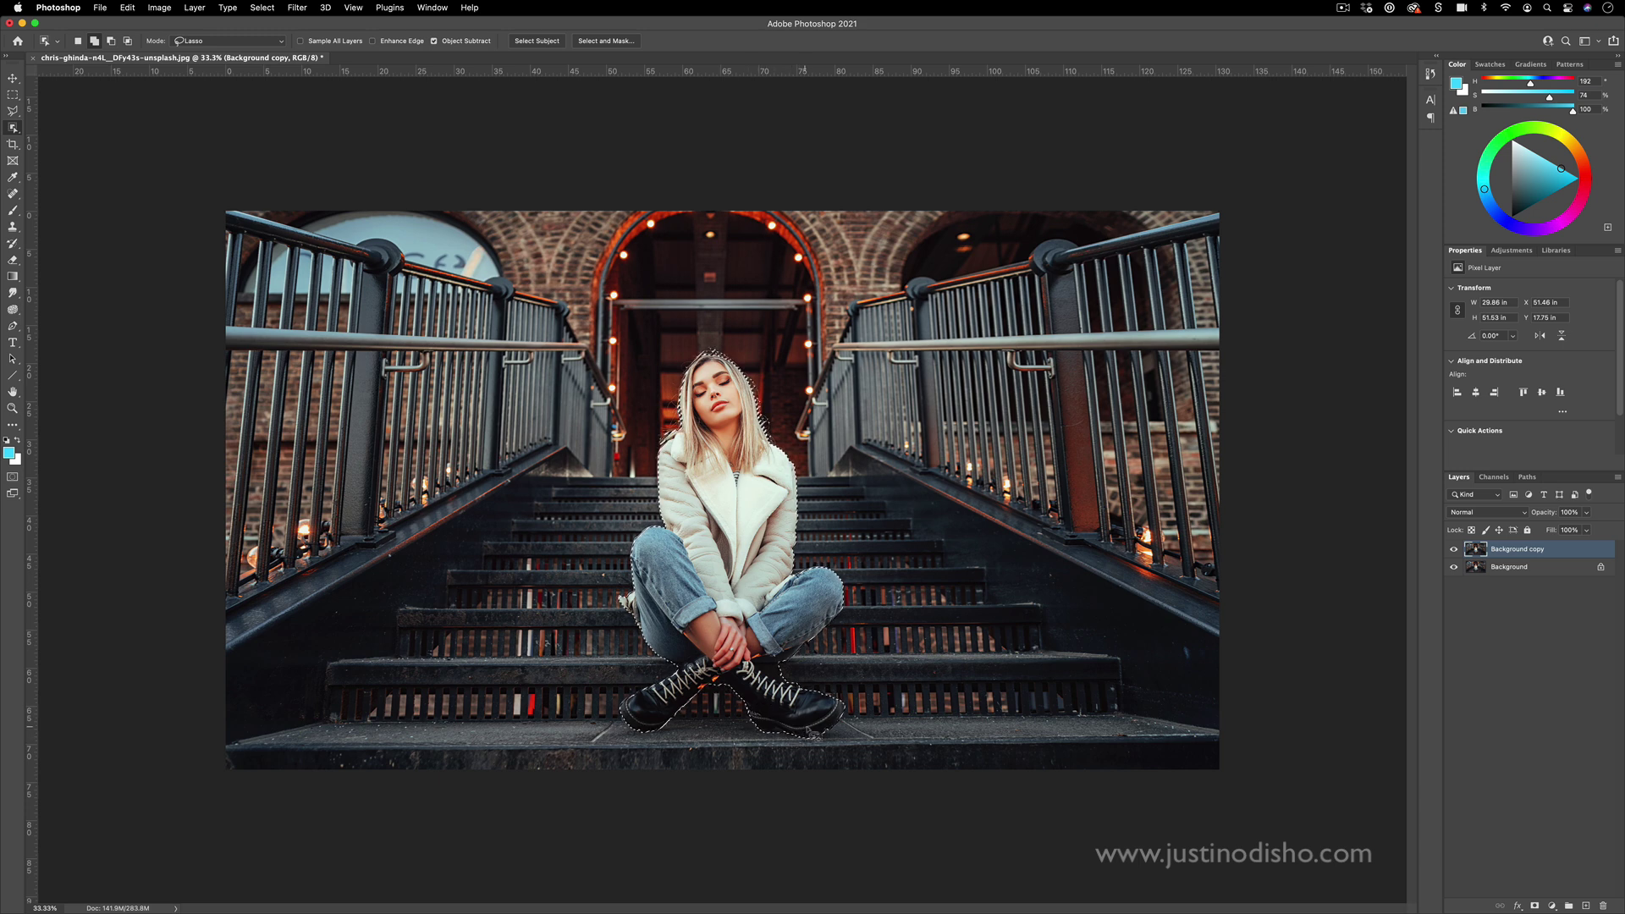
click(112, 42)
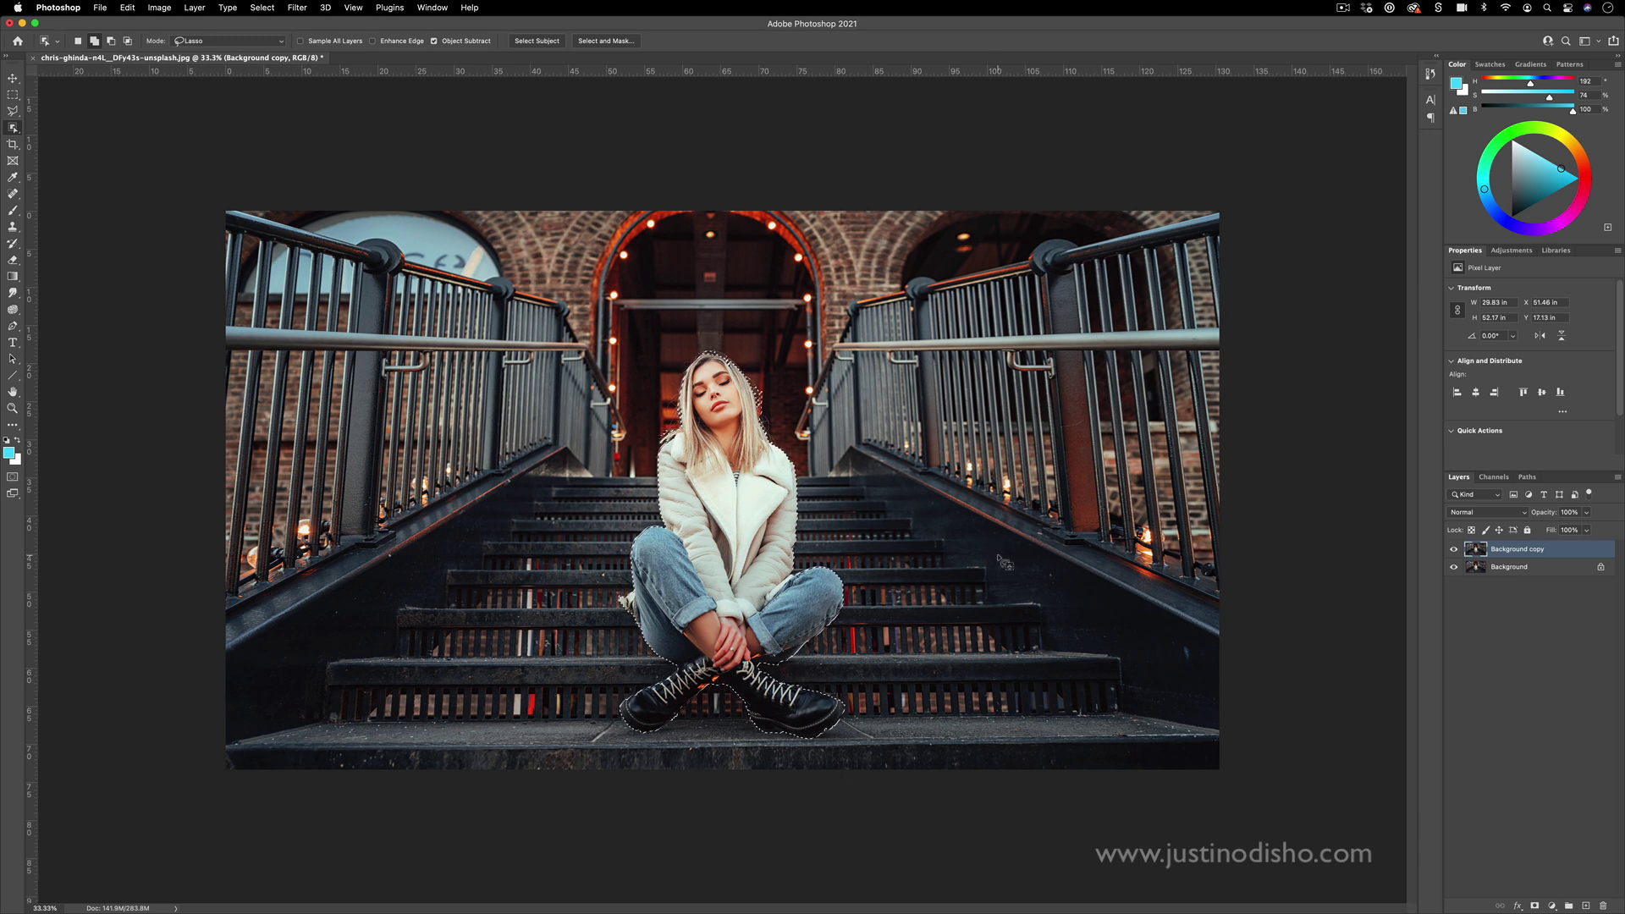
Add a Reveal Selection layer mask to Background copy so only the woman shows
click(198, 7)
mouse_move(256, 206)
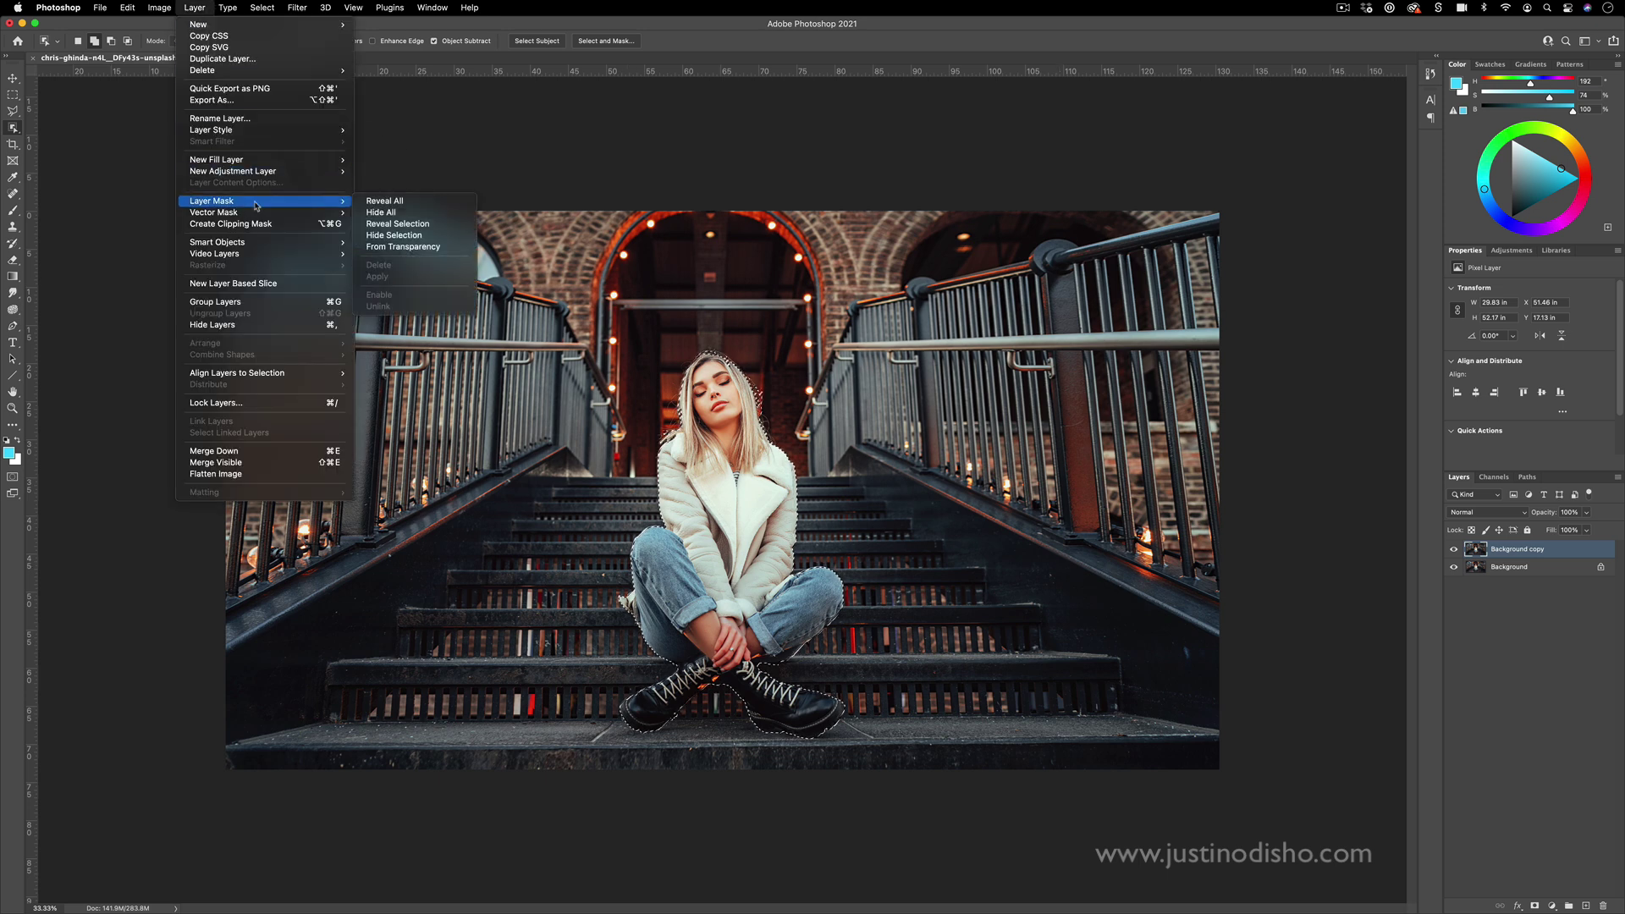
click(427, 226)
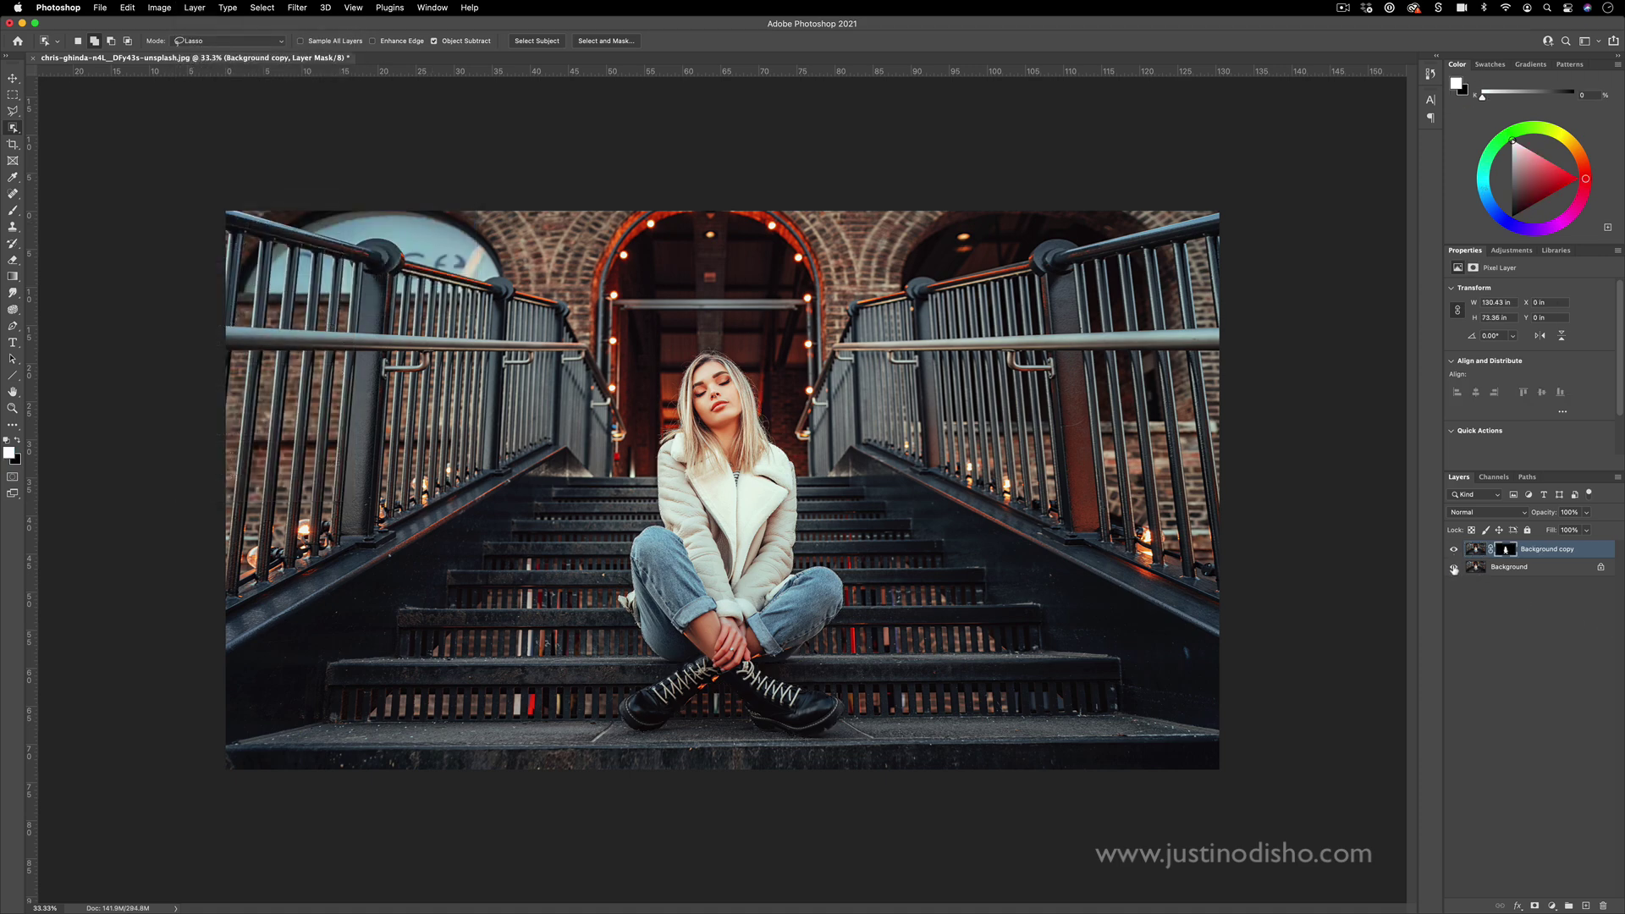
Toggle visibility of Background and Background copy to check the cut-out, then select Background
click(1454, 568)
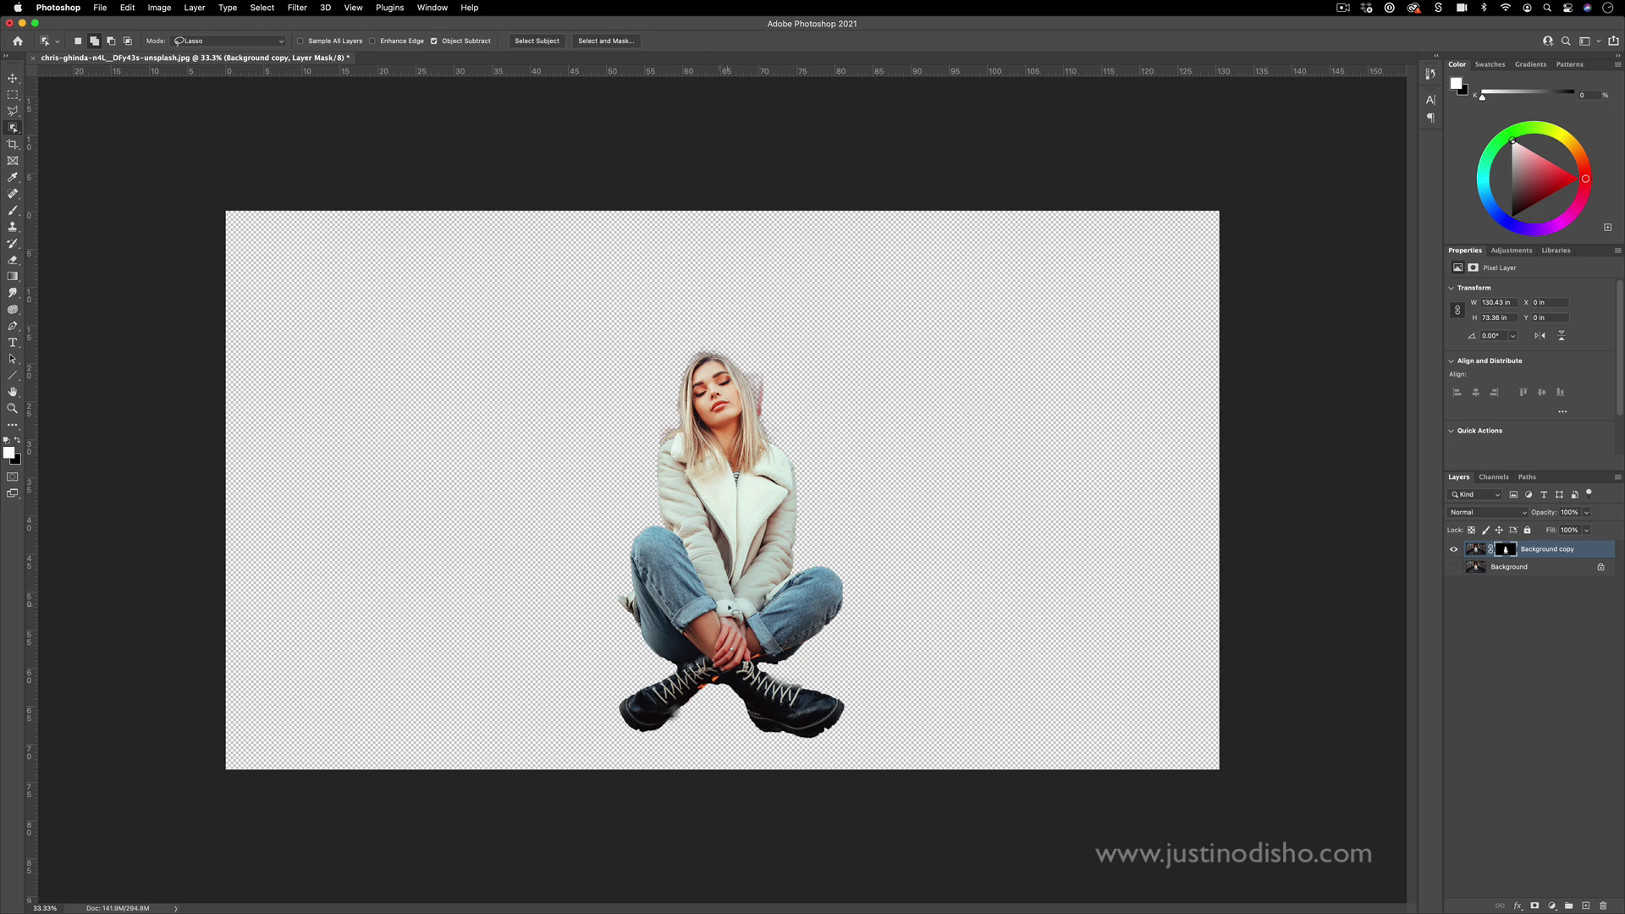
click(1455, 550)
click(1455, 568)
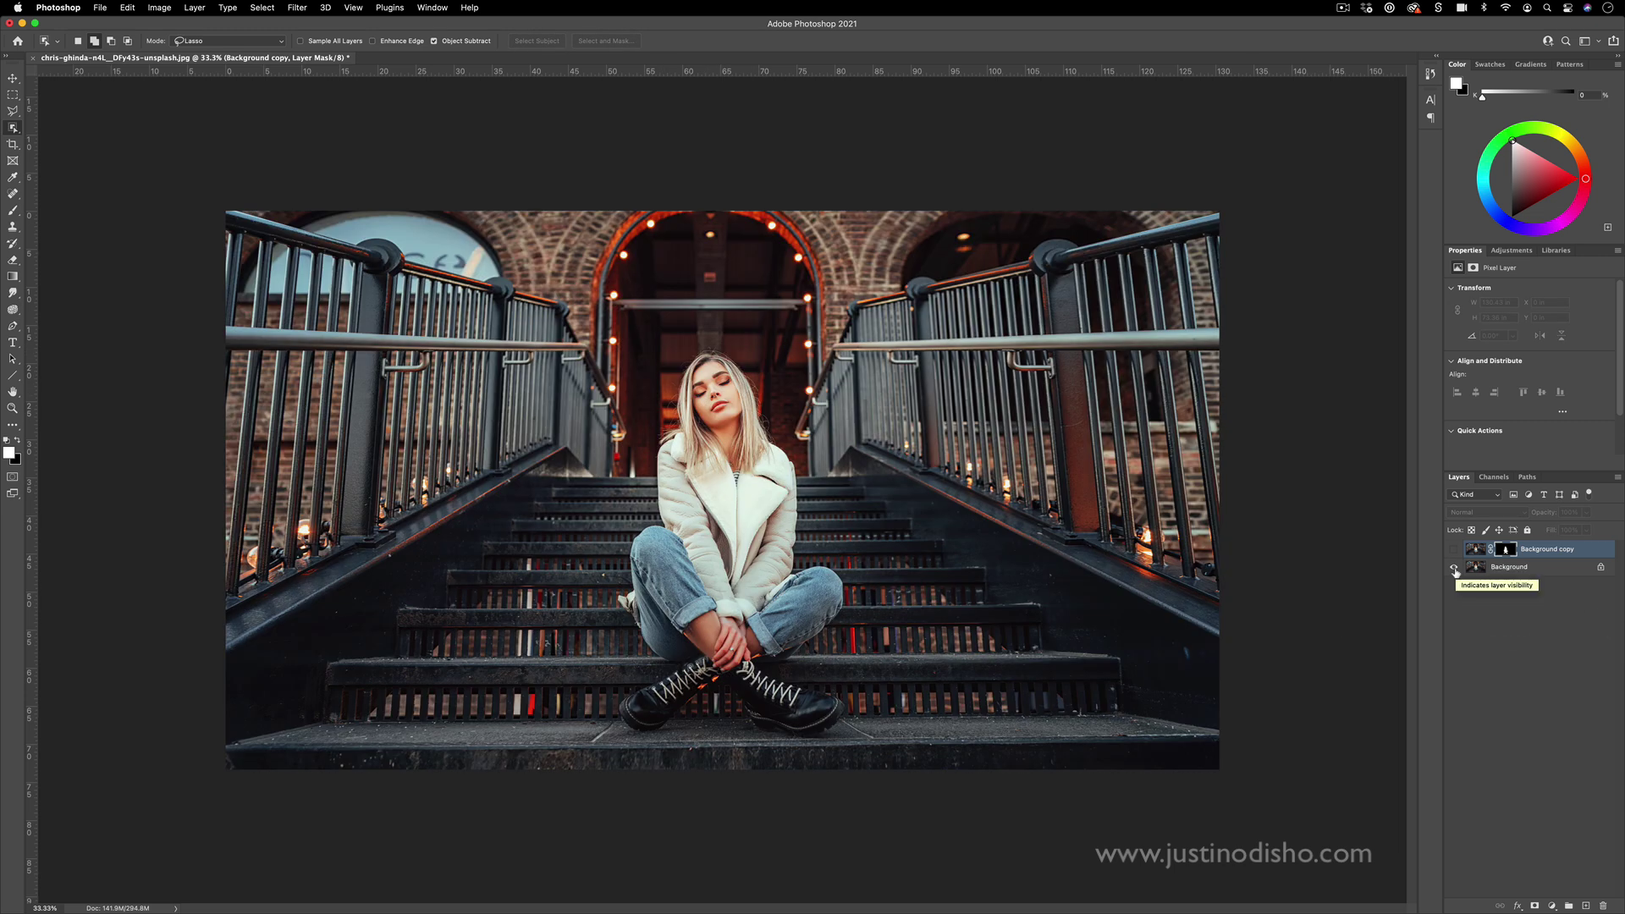
click(1455, 550)
click(1456, 568)
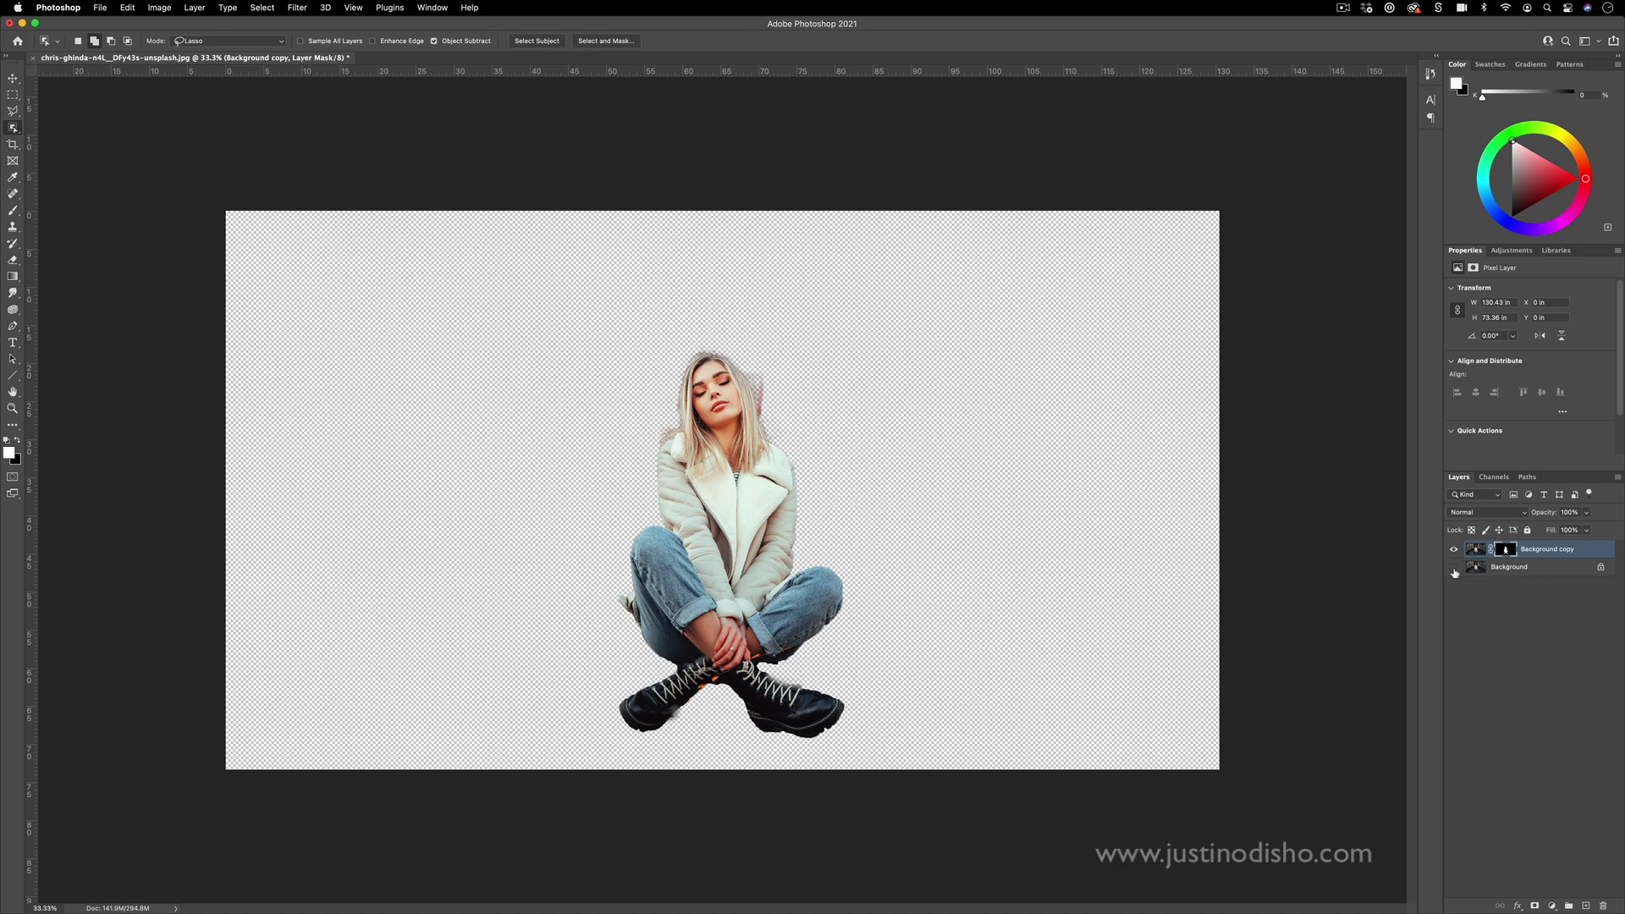
click(1455, 569)
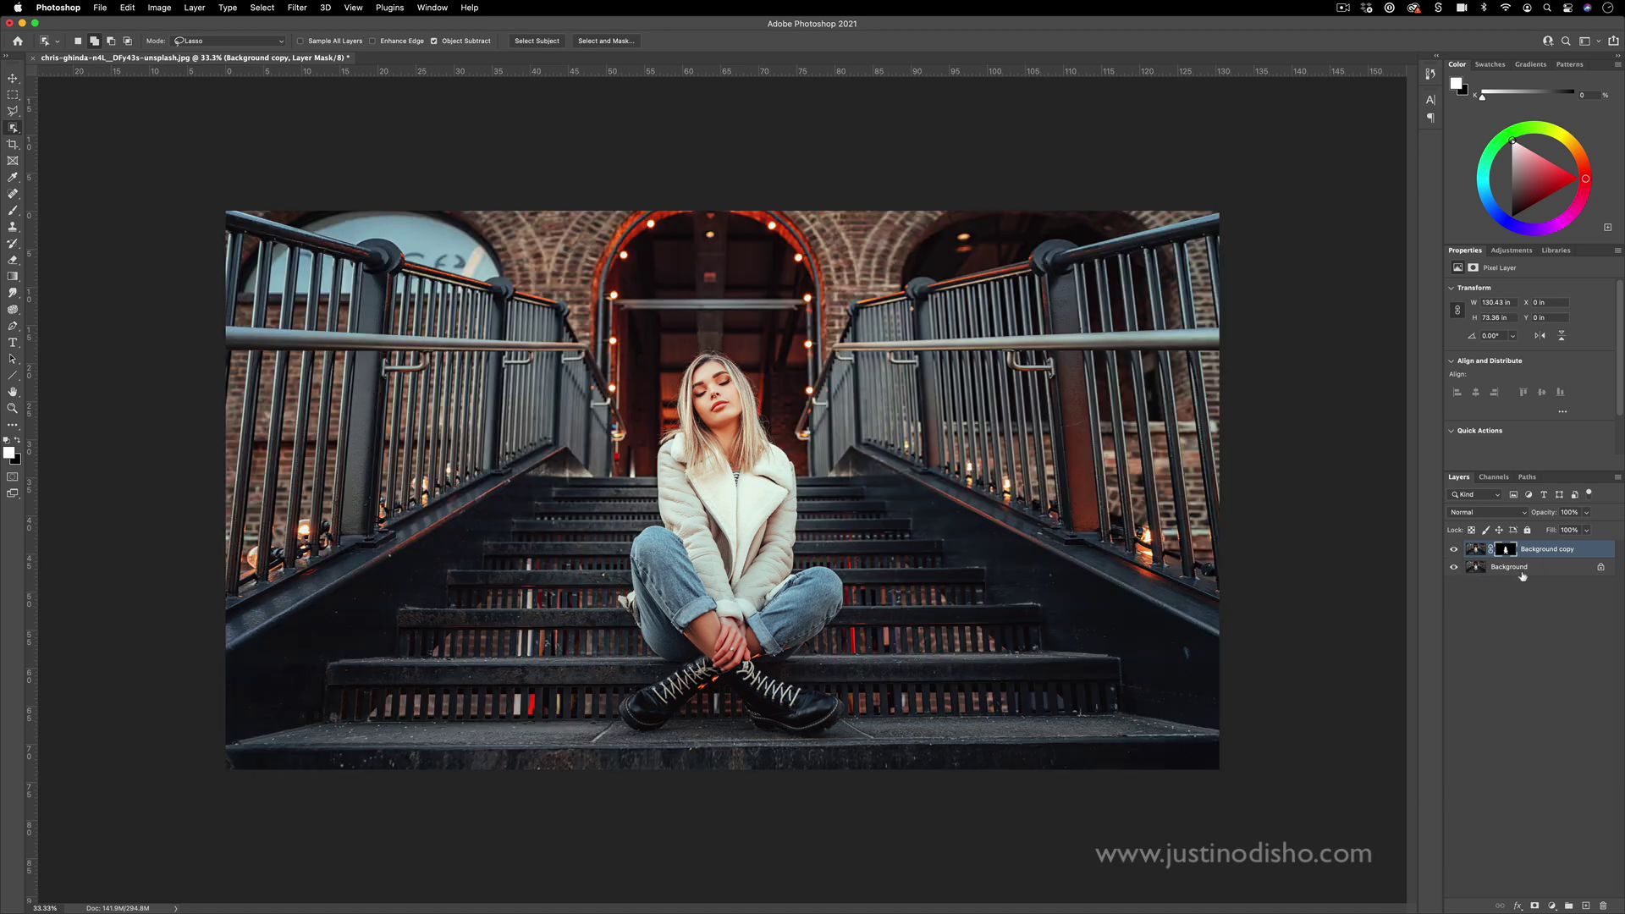
click(1522, 573)
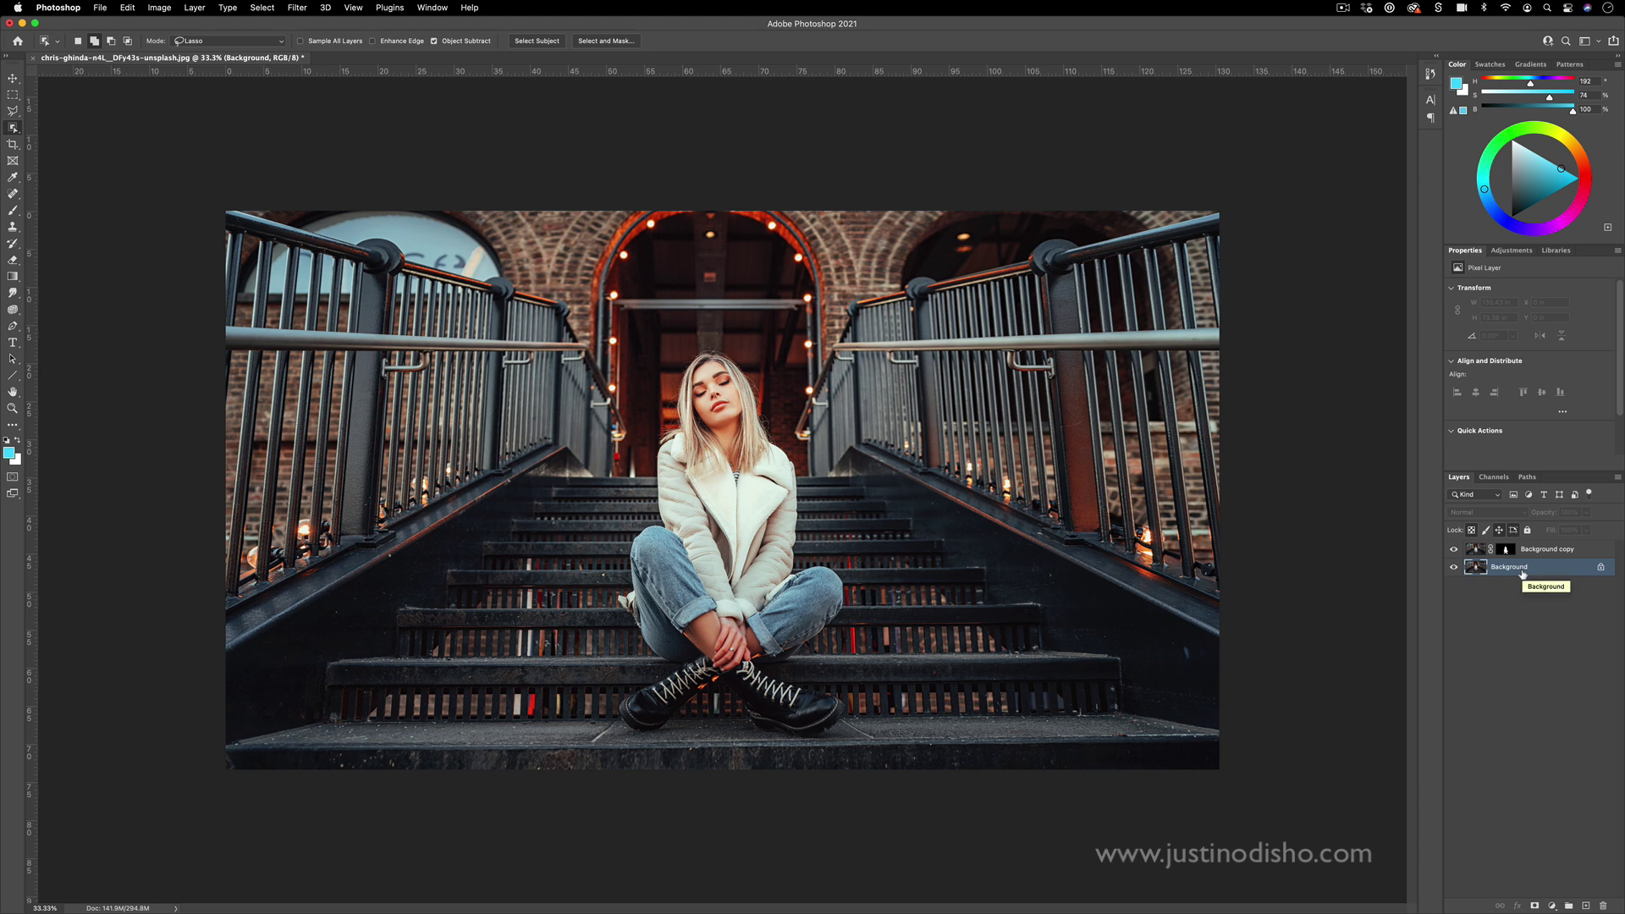
click(12, 343)
click(561, 401)
text(TEXT)
key(ctrl+Return)
drag(508, 440, 918, 450)
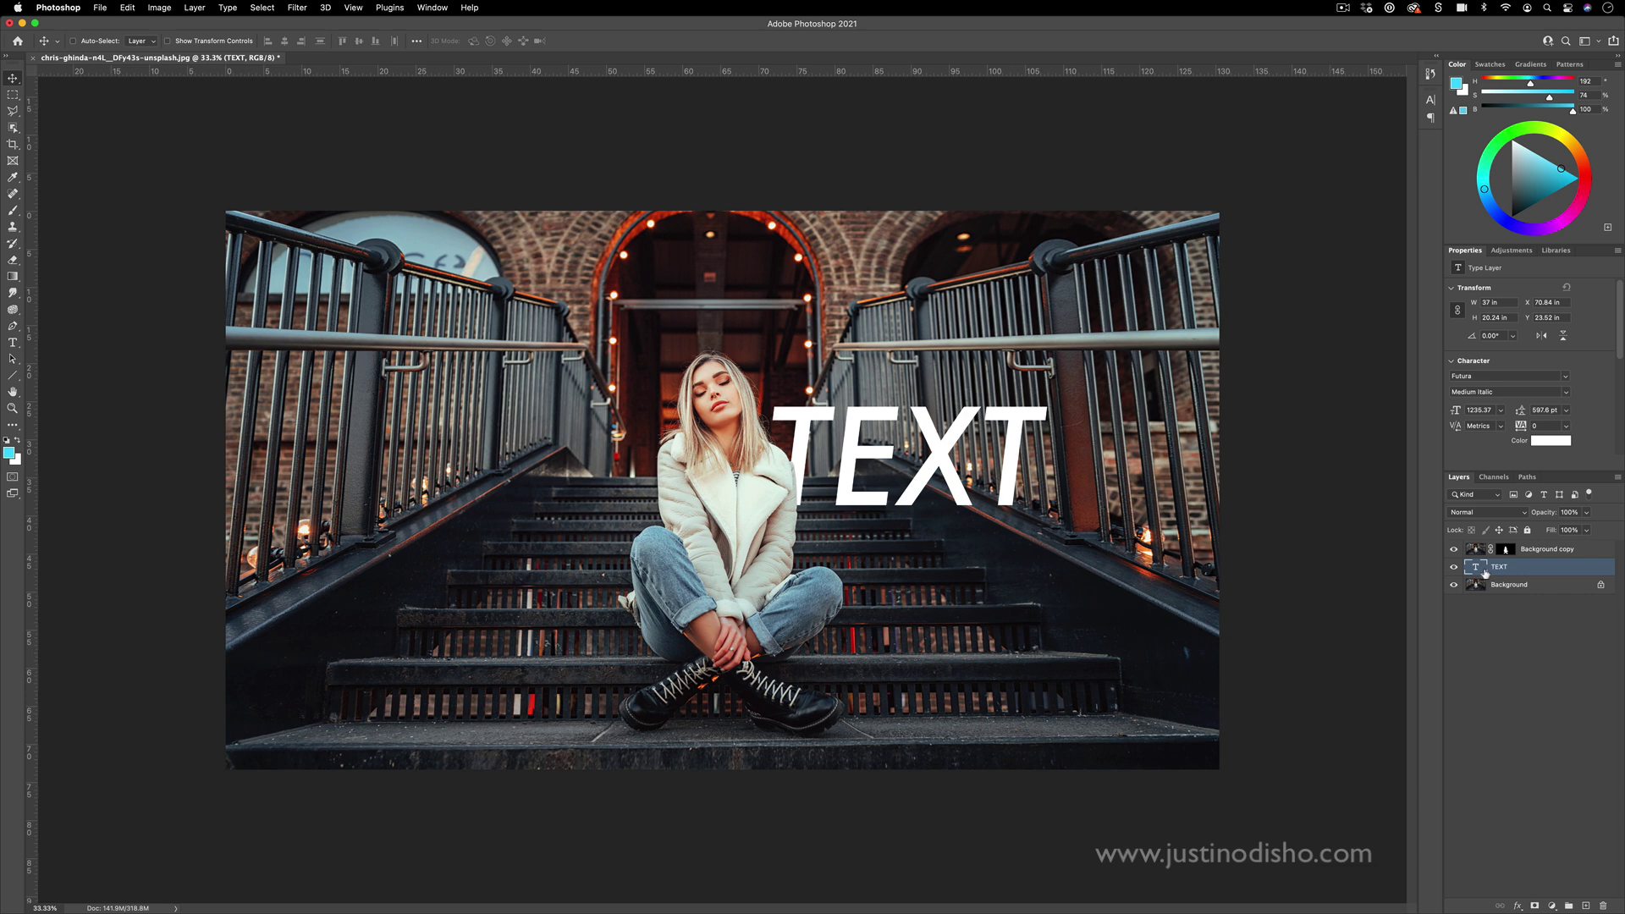
key(BackSpace)
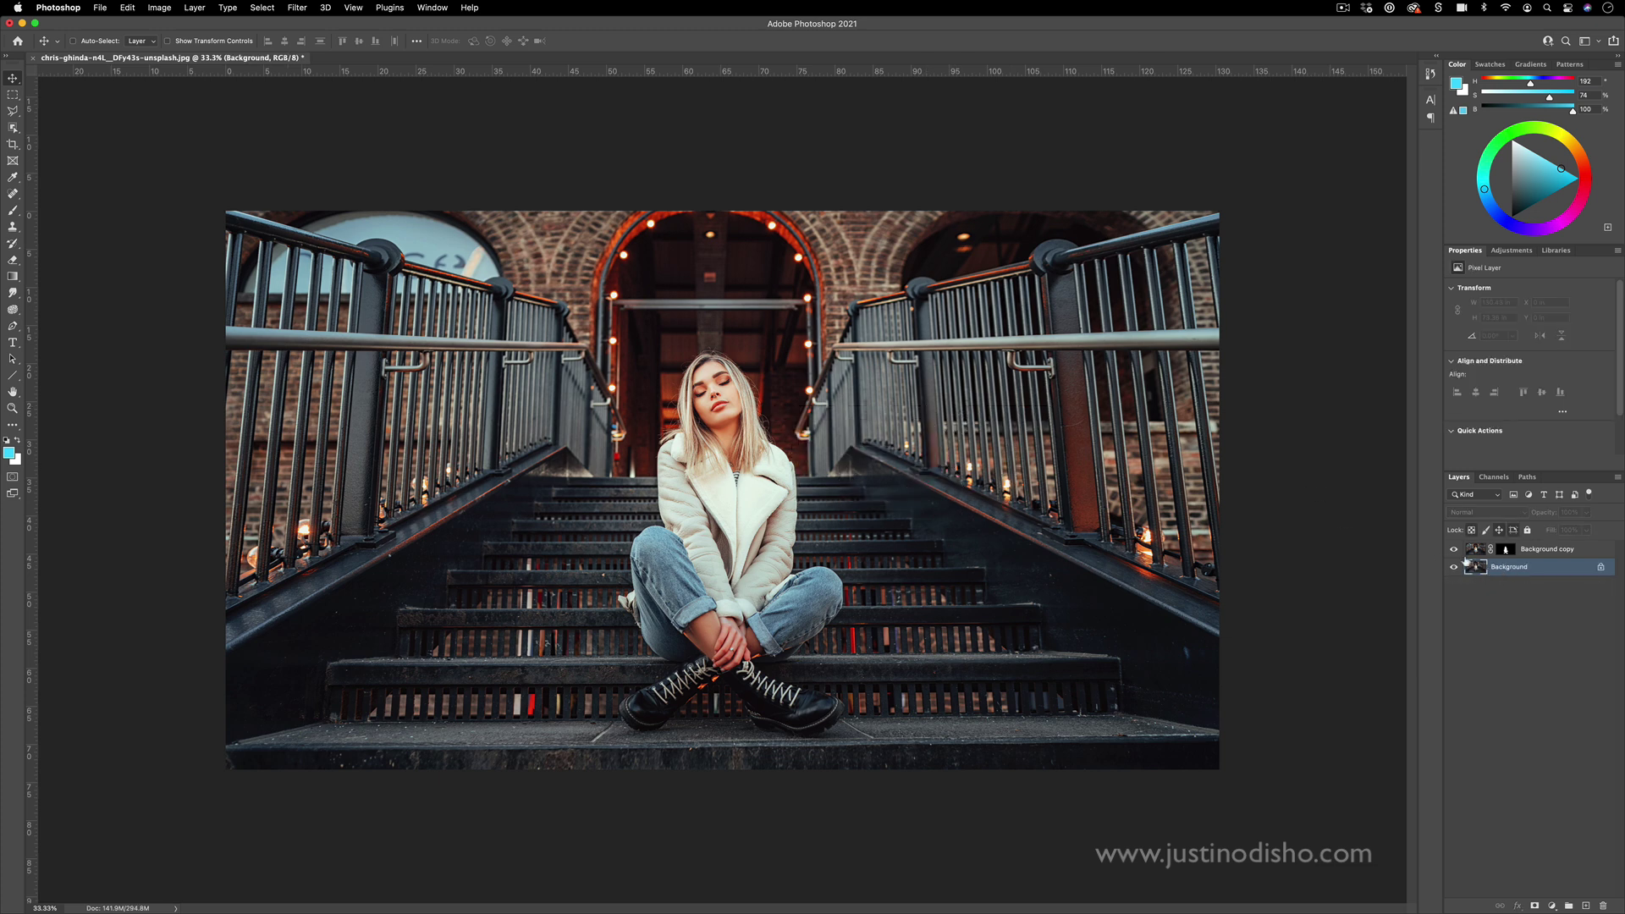
click(297, 9)
mouse_move(384, 172)
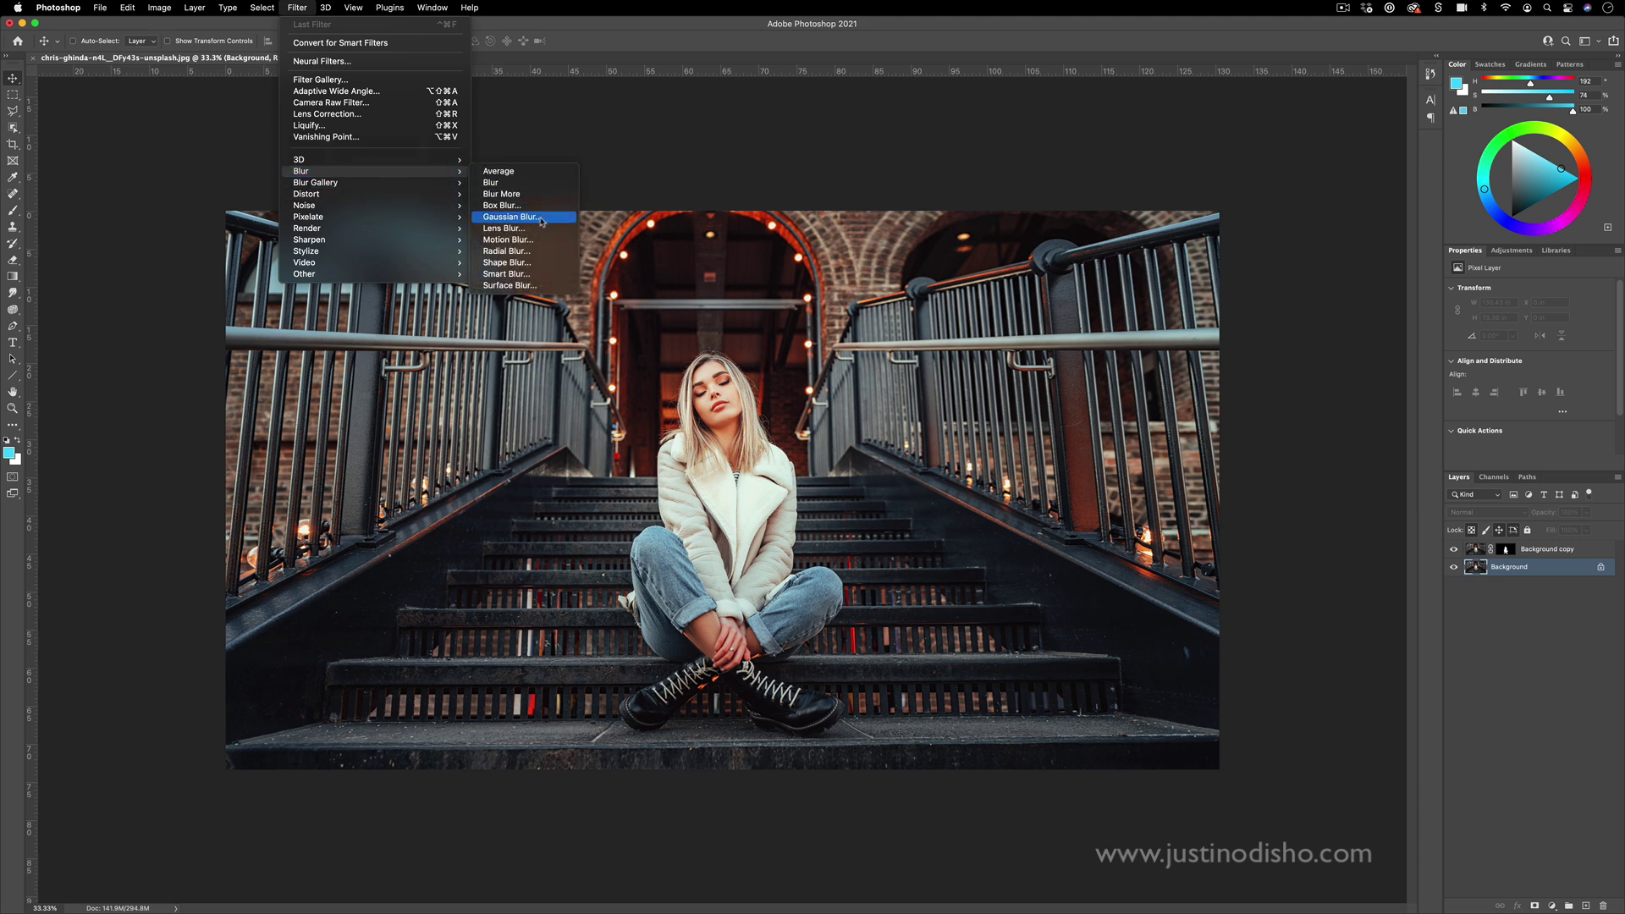
click(542, 219)
drag(1131, 368, 1161, 368)
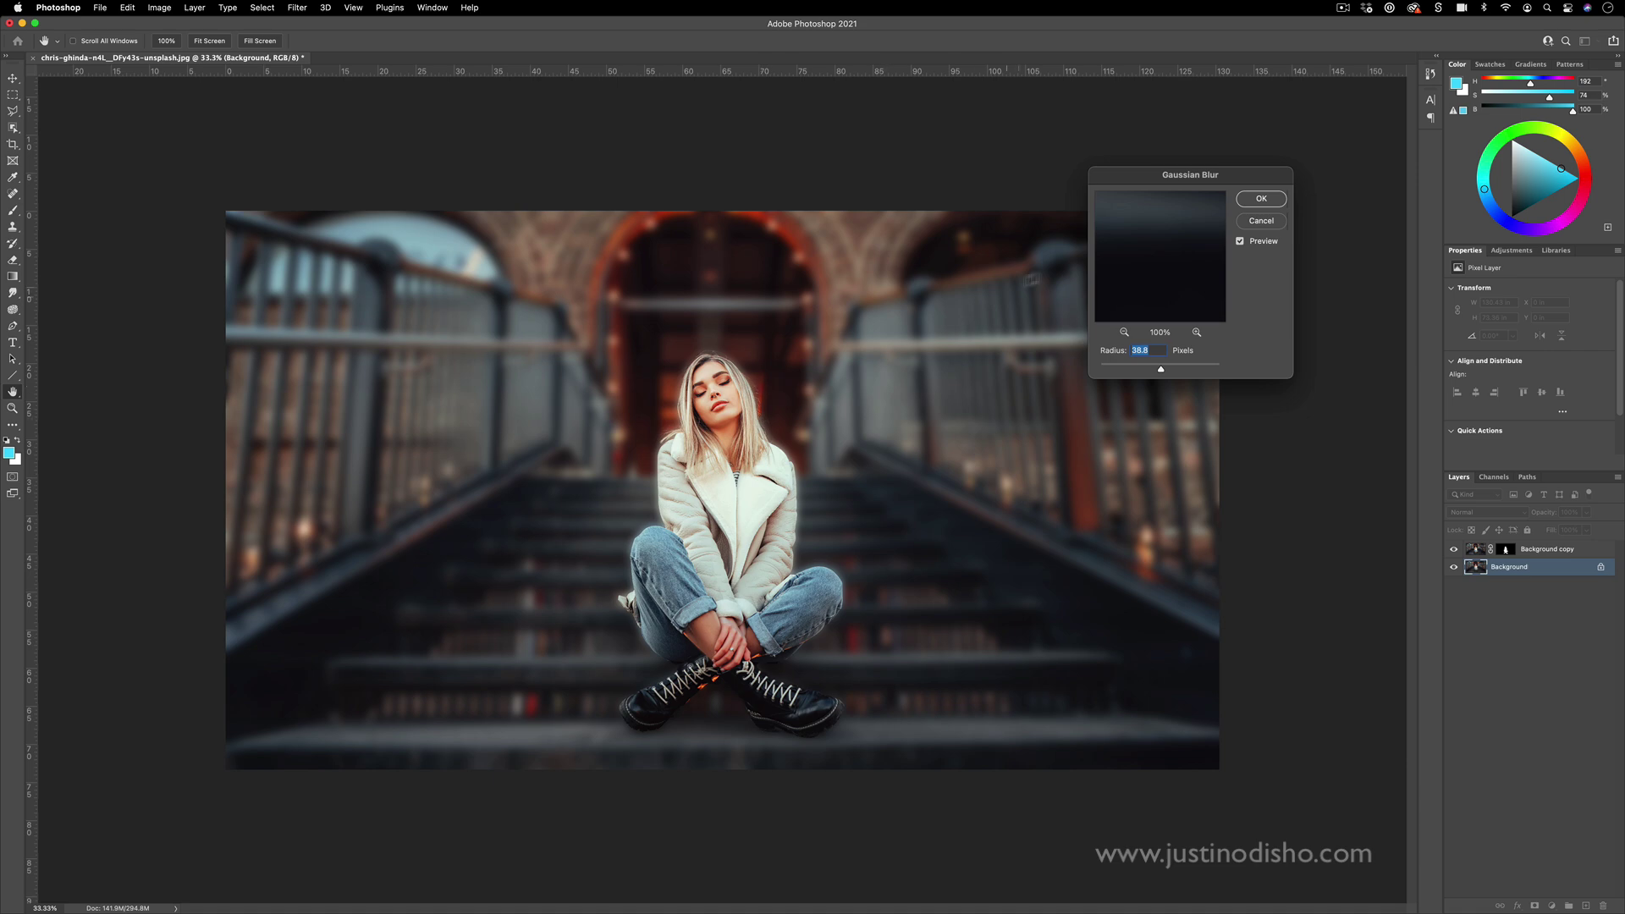
click(1260, 221)
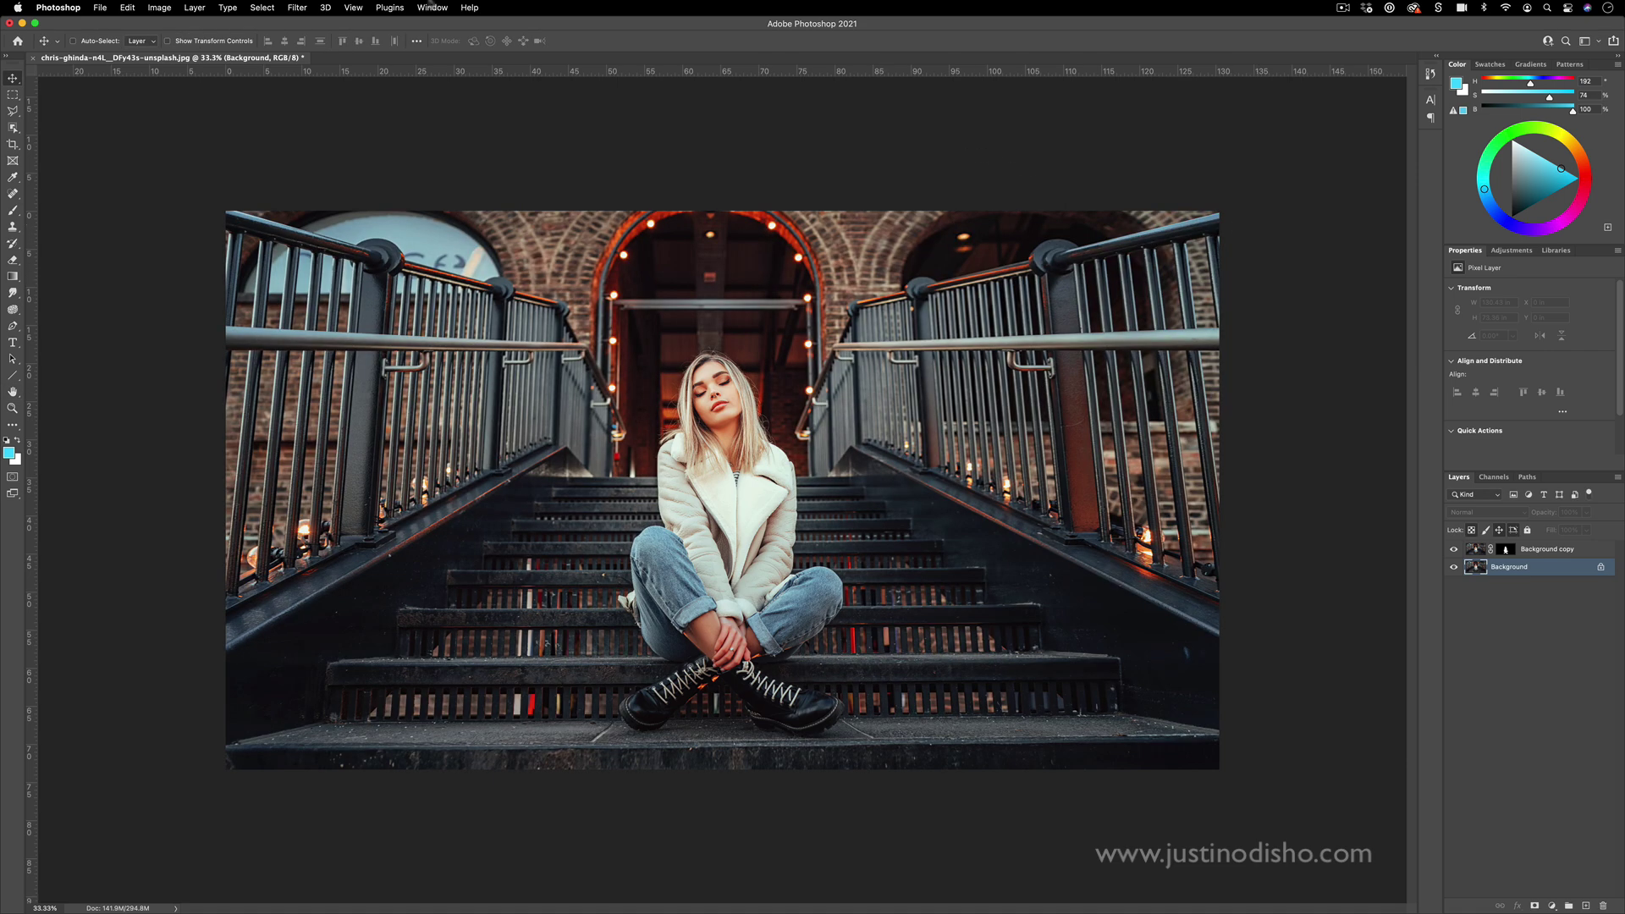
Apply Lens Blur with focal distance 184, triangle iris, brightness 82 and threshold 77
click(297, 8)
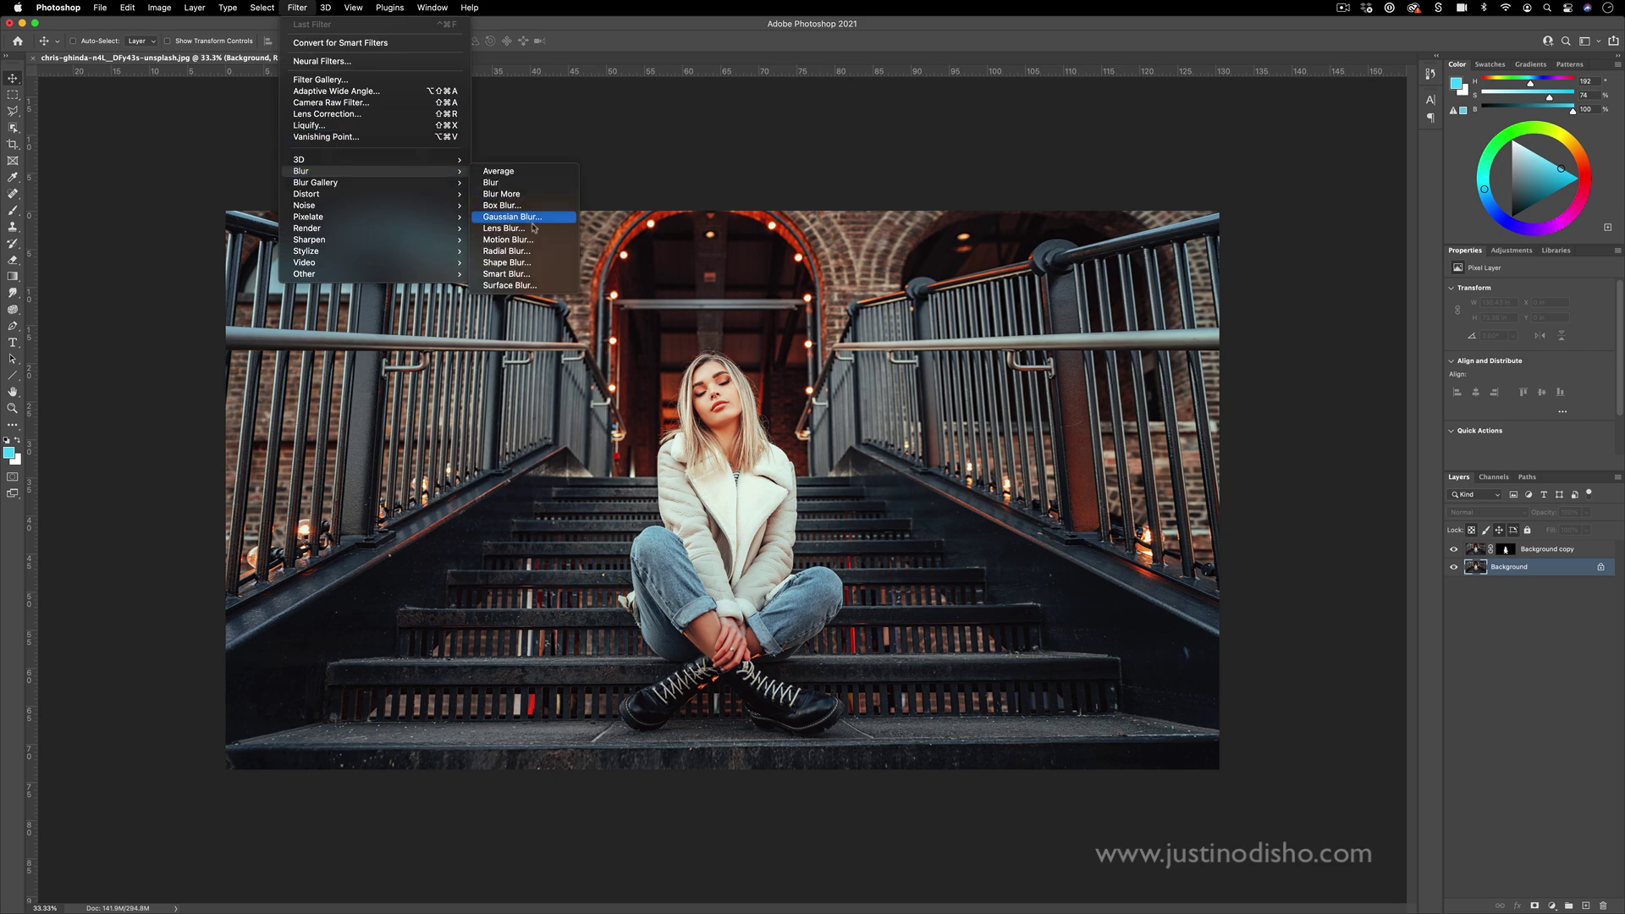
click(532, 229)
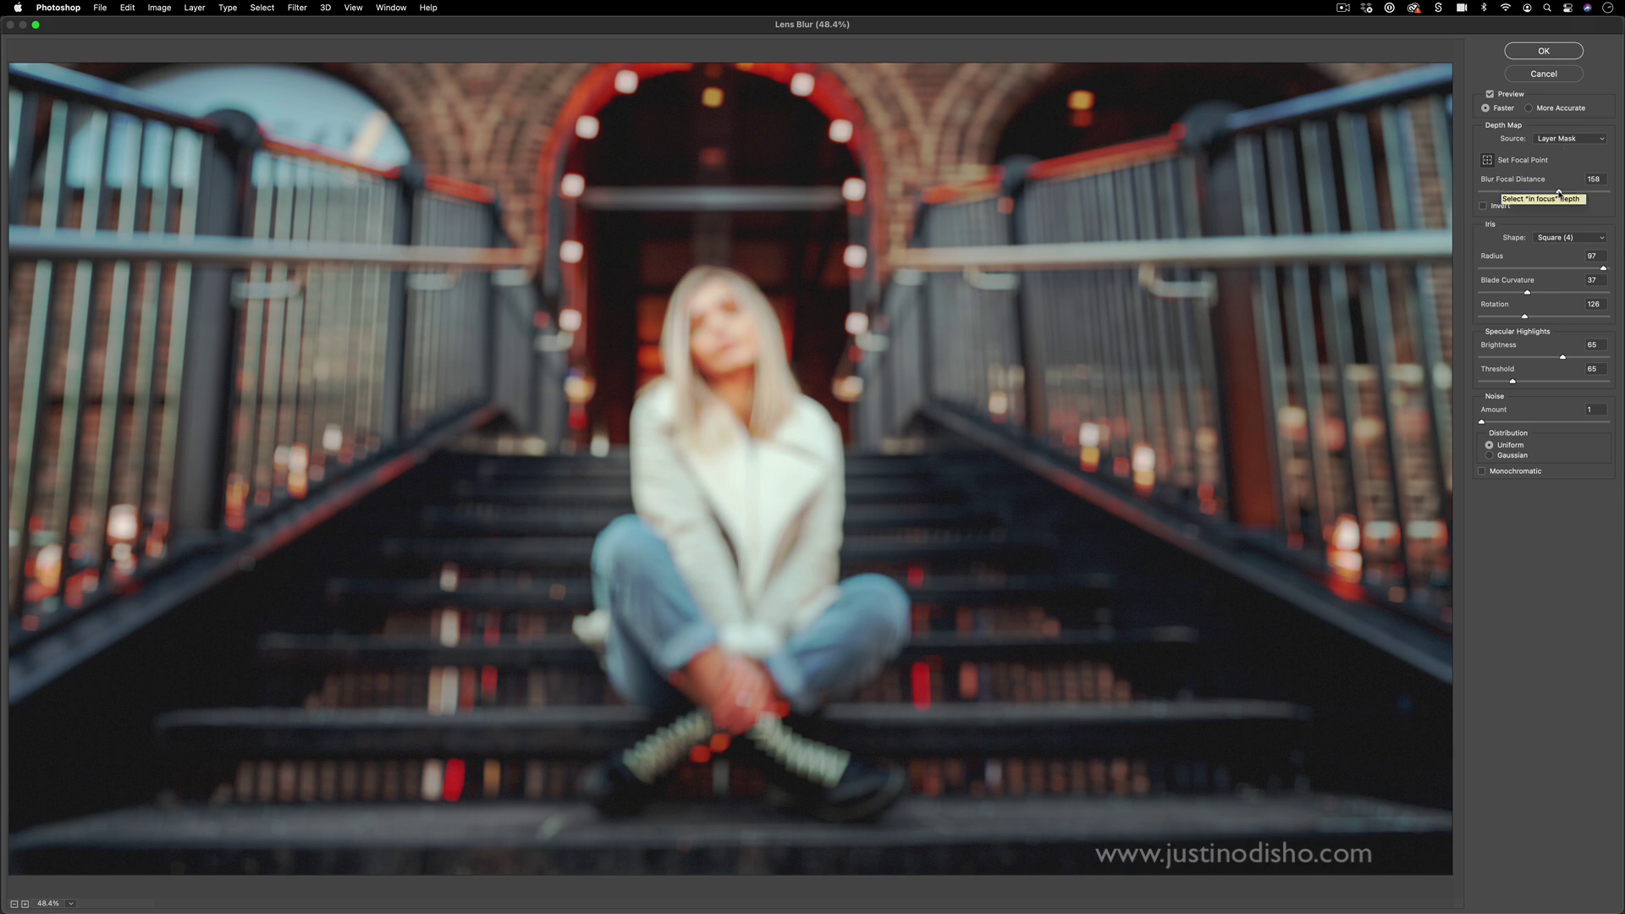
drag(1544, 193, 1572, 192)
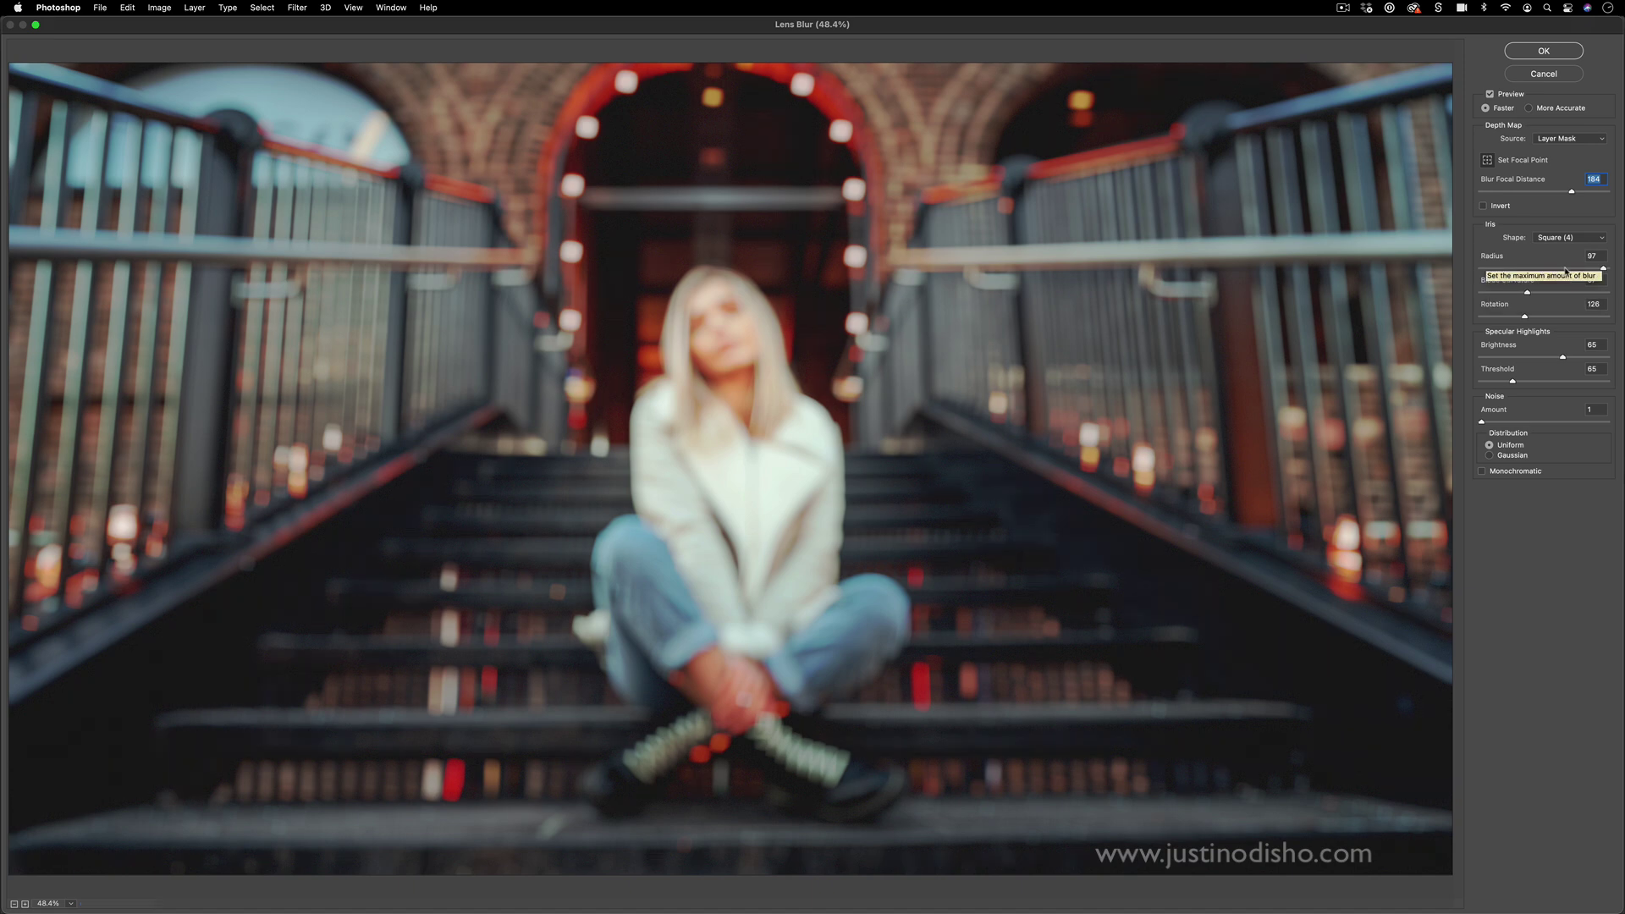
click(1569, 237)
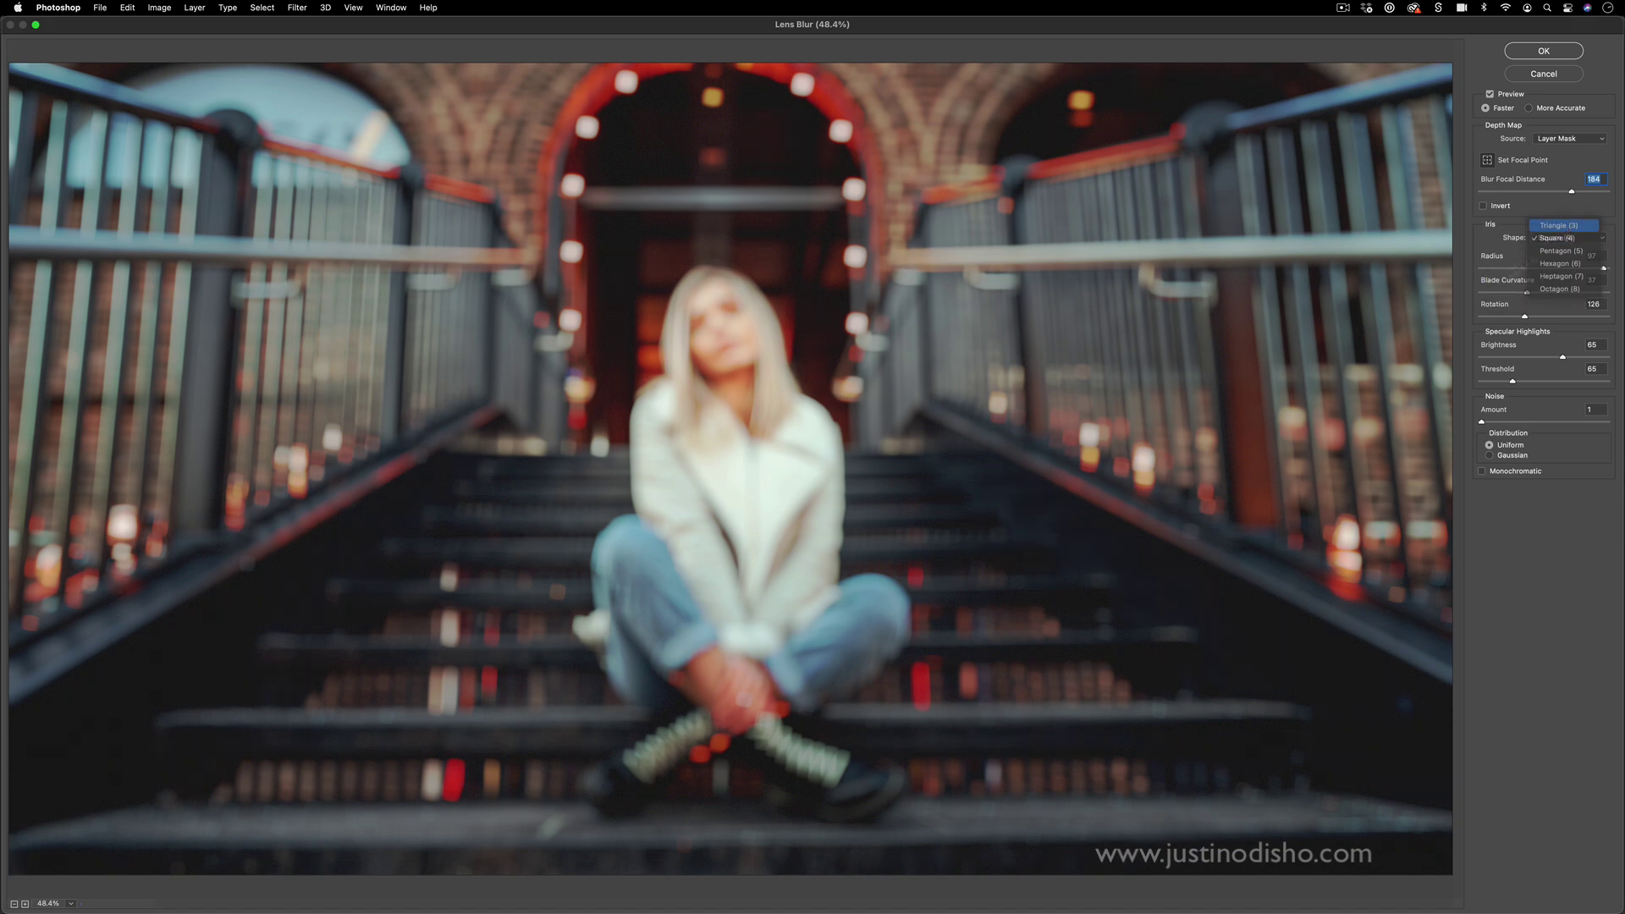
click(1558, 226)
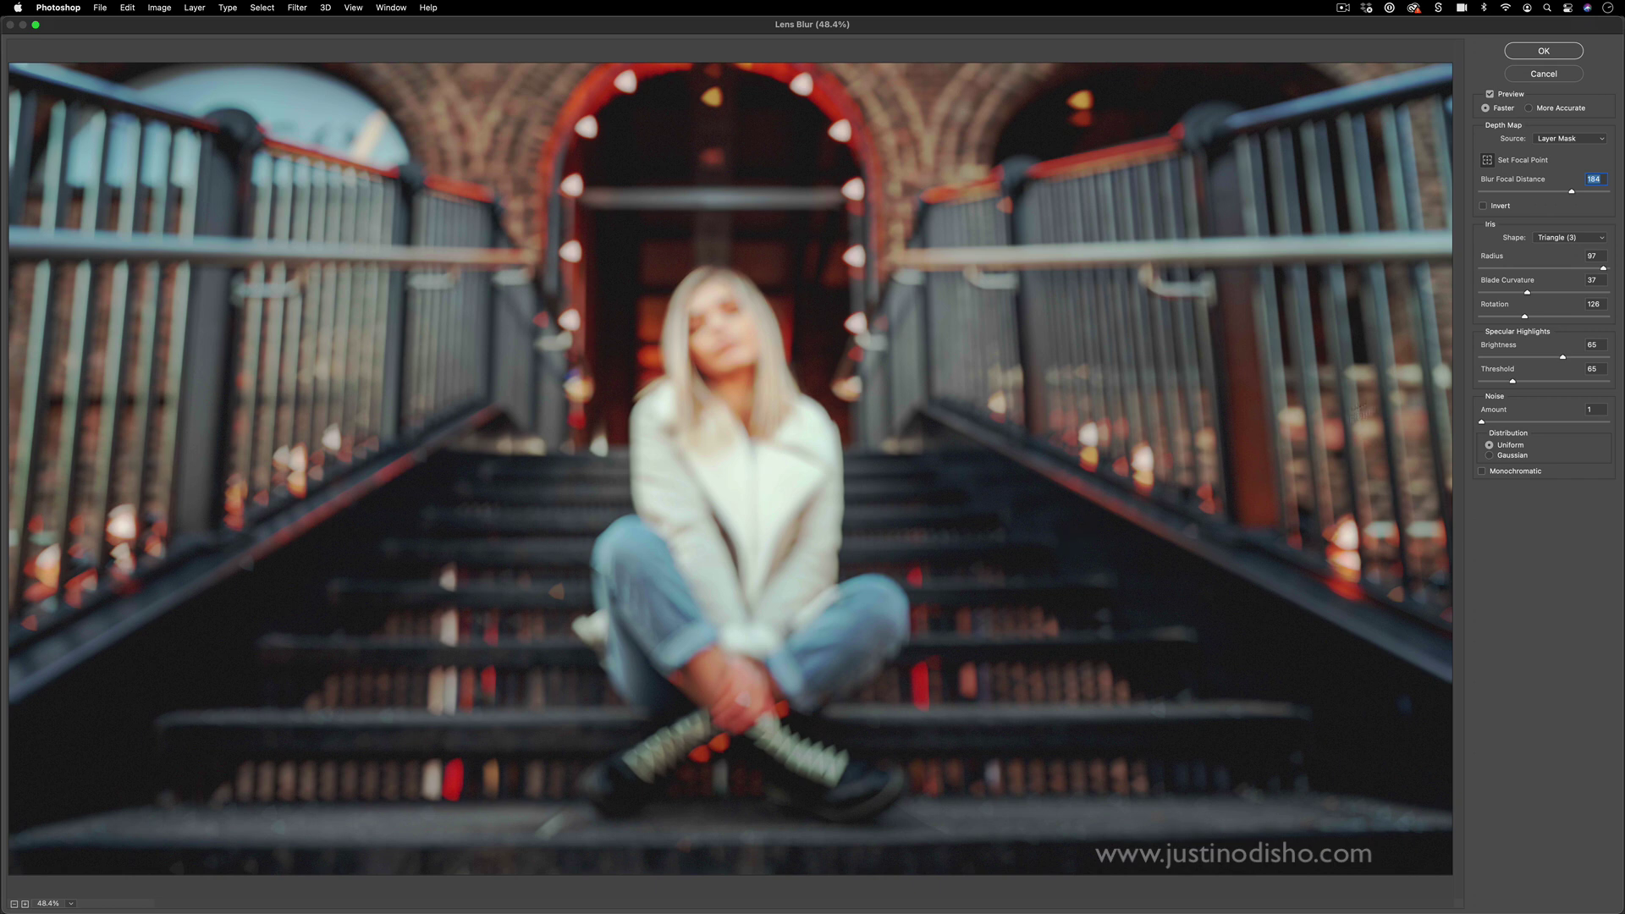
click(1584, 359)
click(1541, 381)
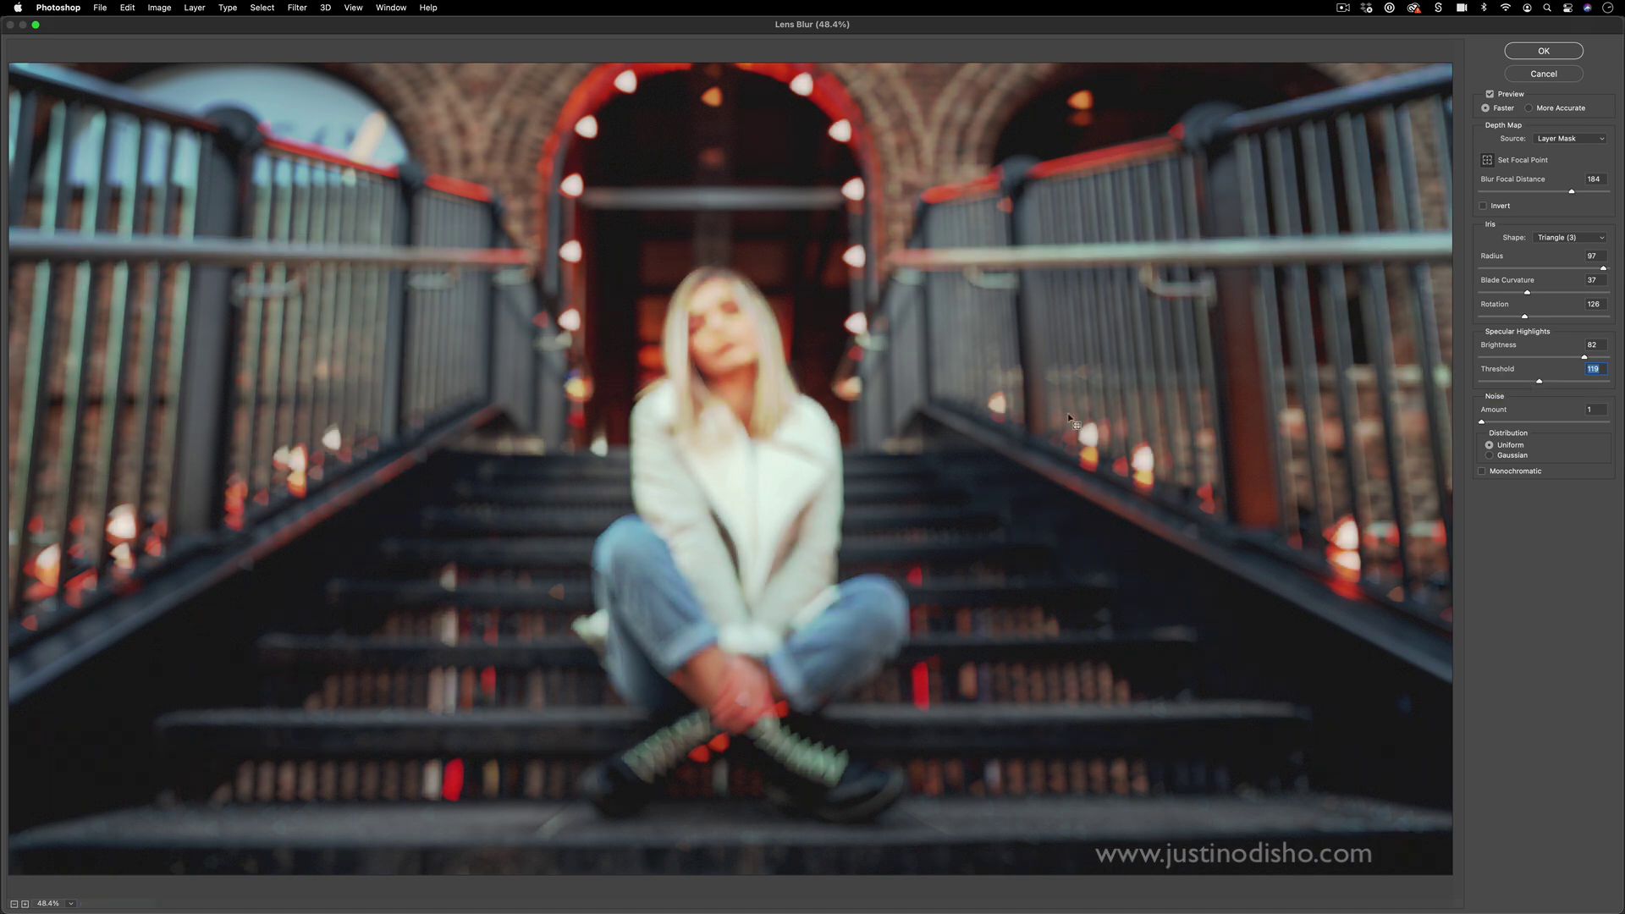
click(1520, 382)
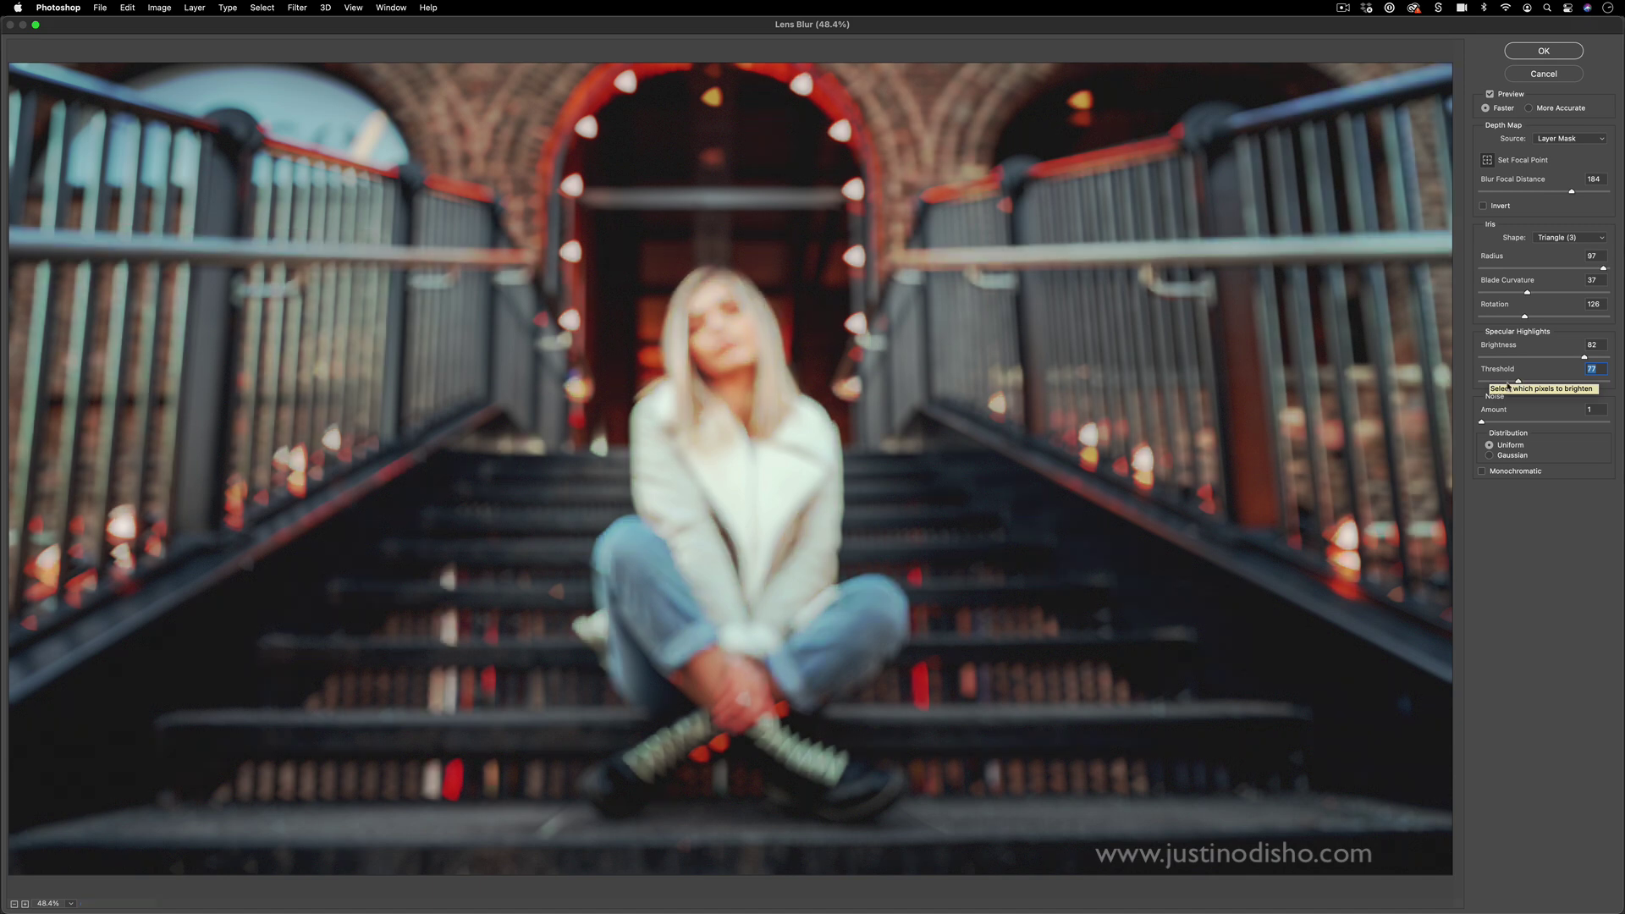
click(1534, 51)
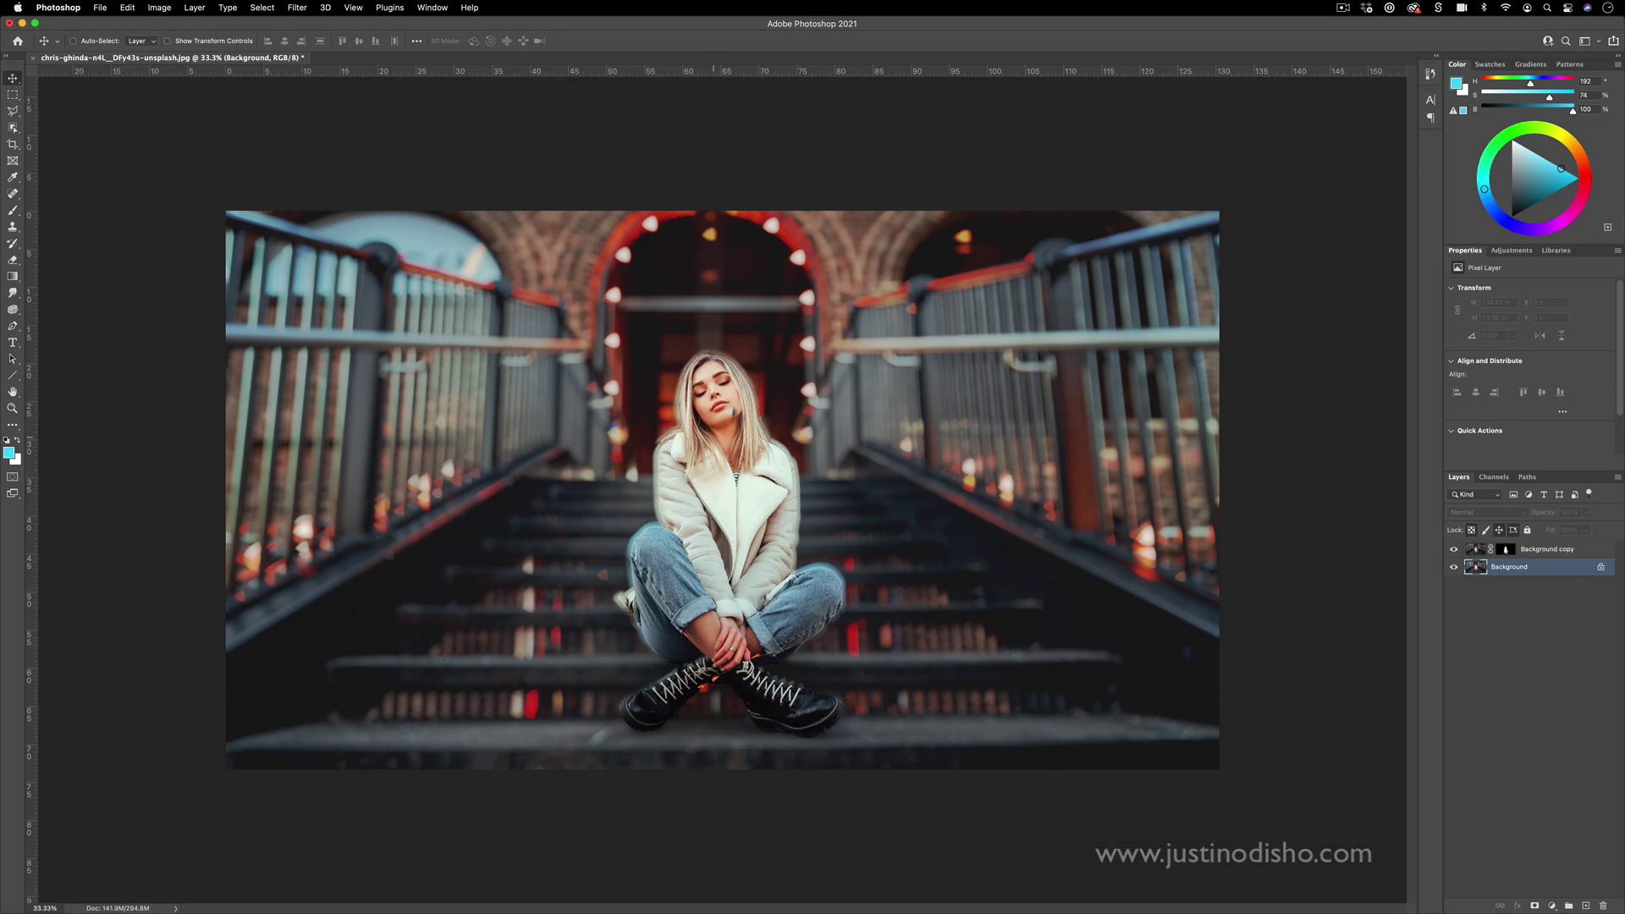
click(1455, 550)
click(1455, 549)
click(1454, 549)
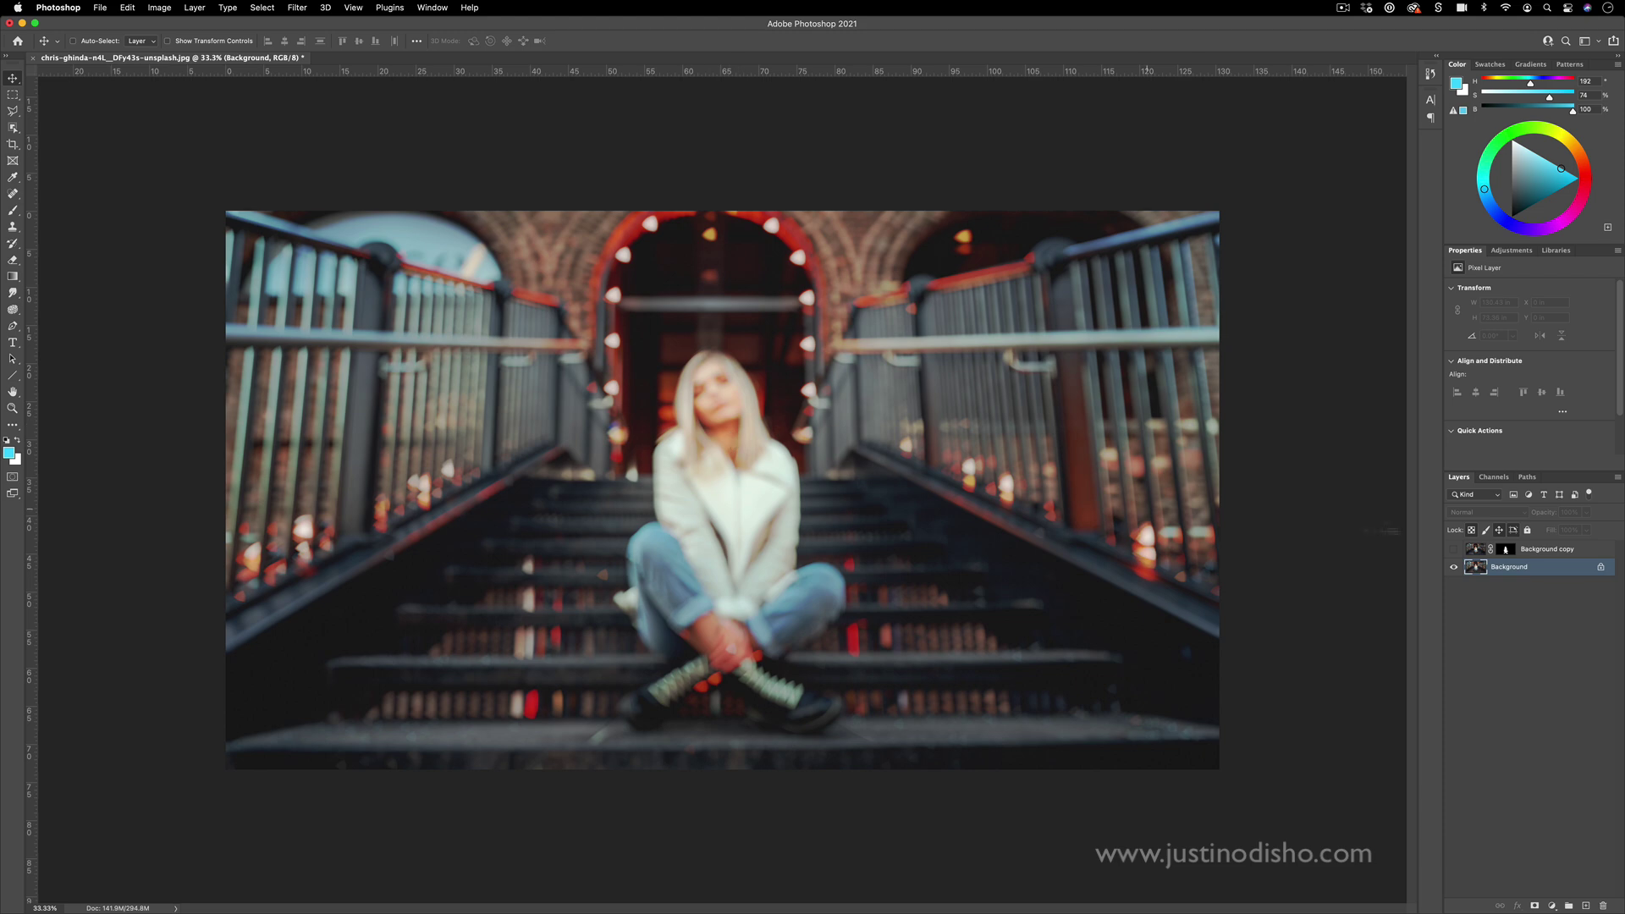
click(1455, 551)
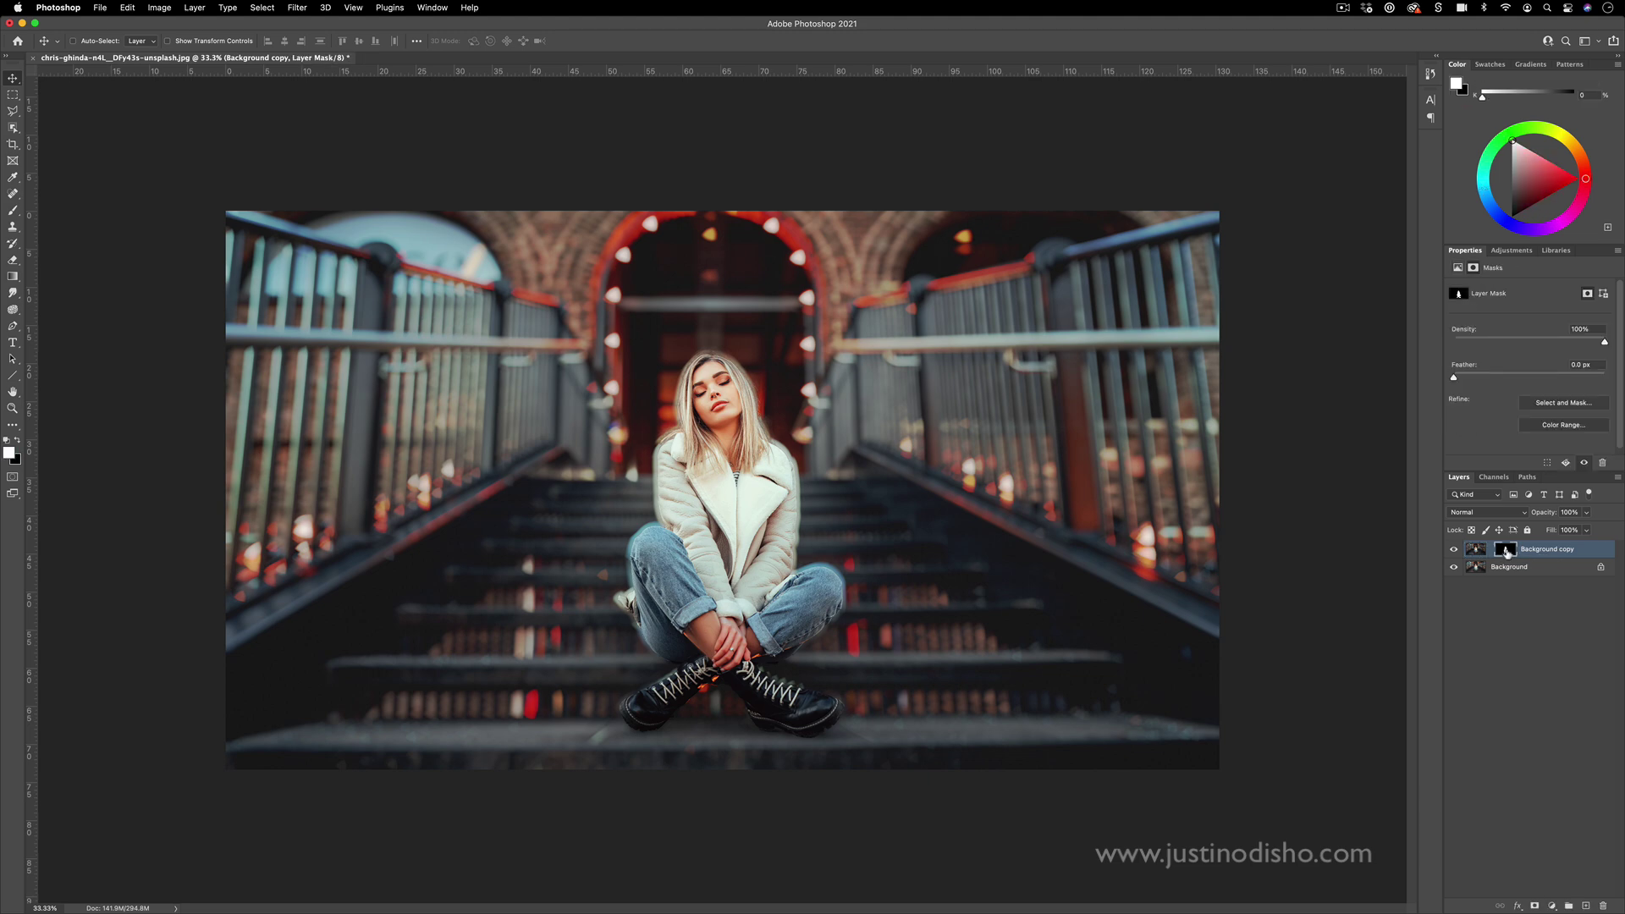
Gaussian-blur the mask at about 67.8 radius, then pick the Brush at size 200
click(297, 7)
mouse_move(445, 172)
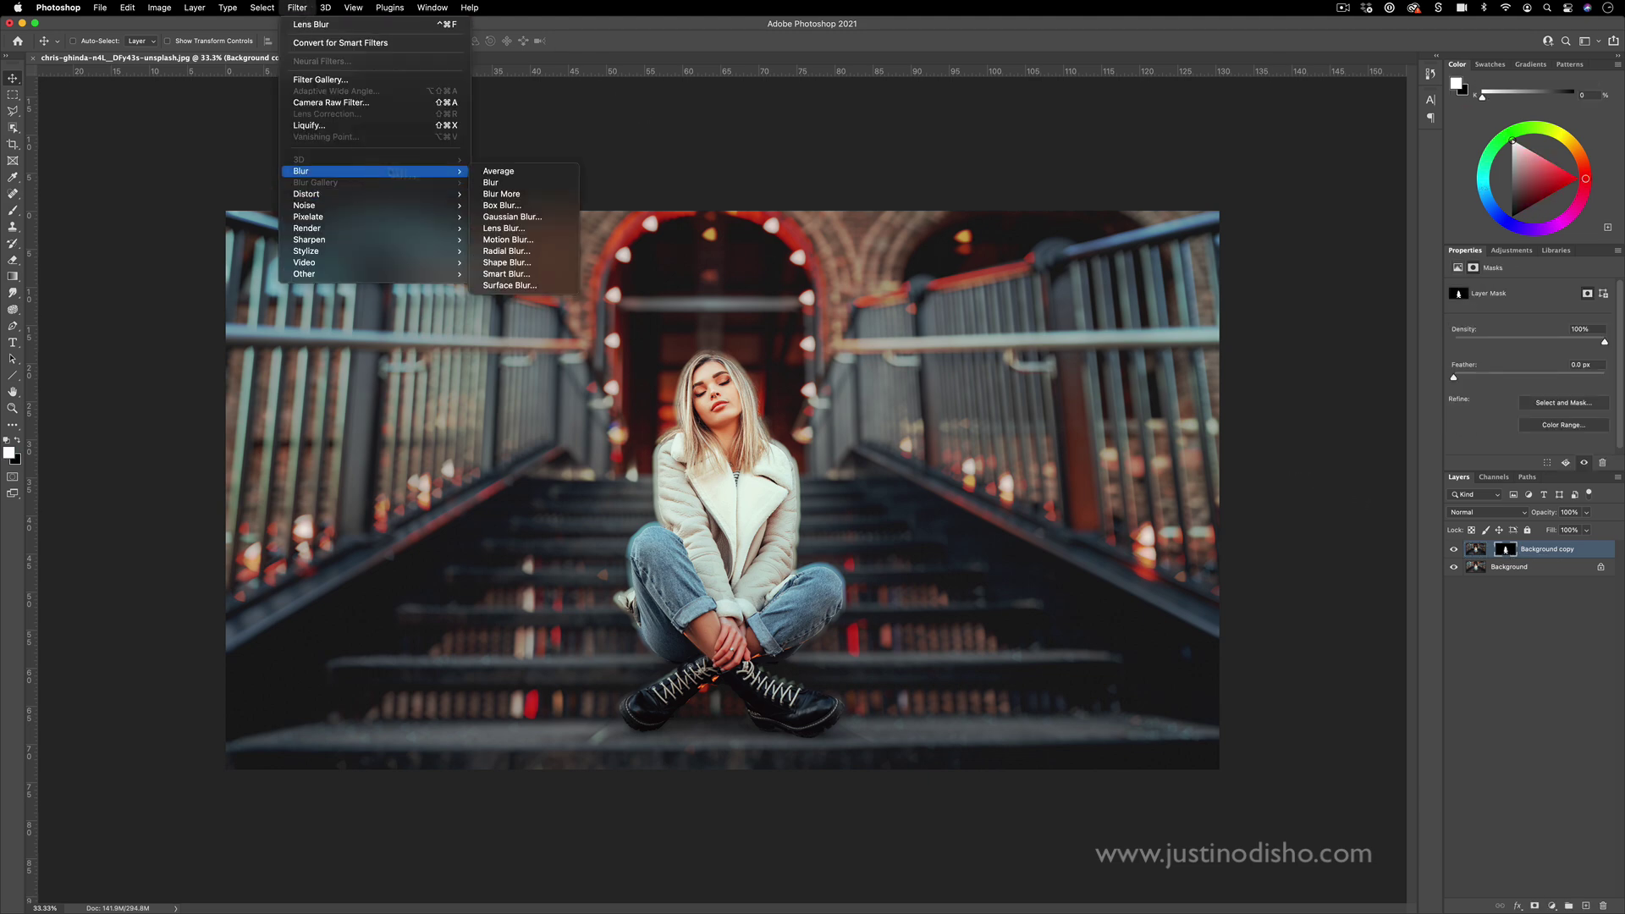
click(512, 216)
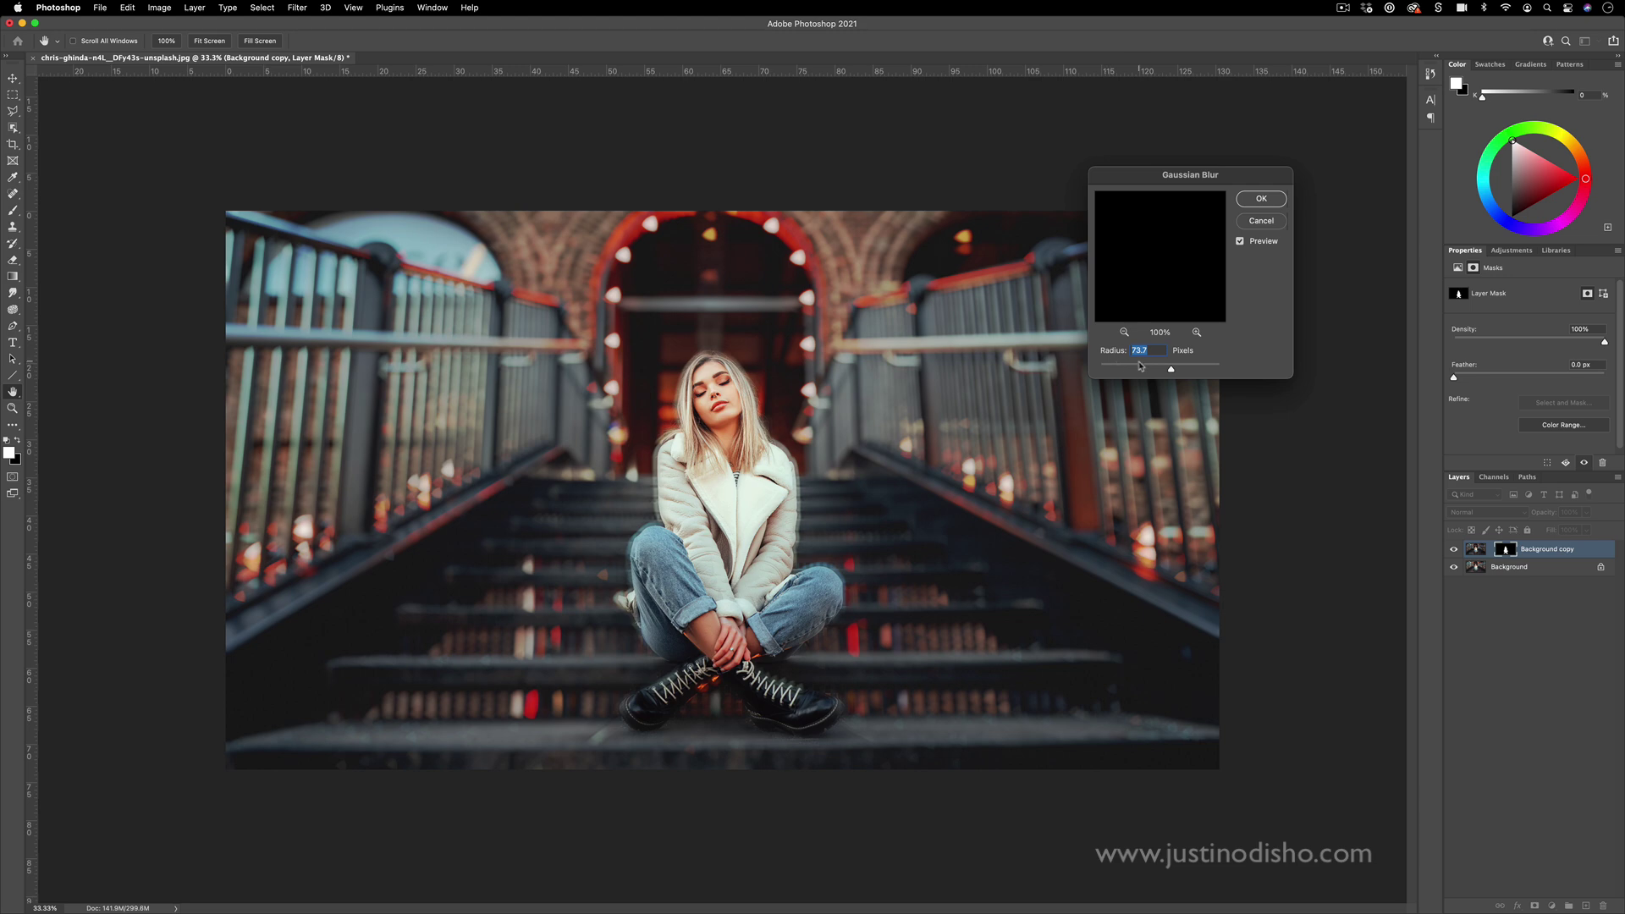
drag(1172, 370, 1171, 369)
click(1257, 200)
click(13, 210)
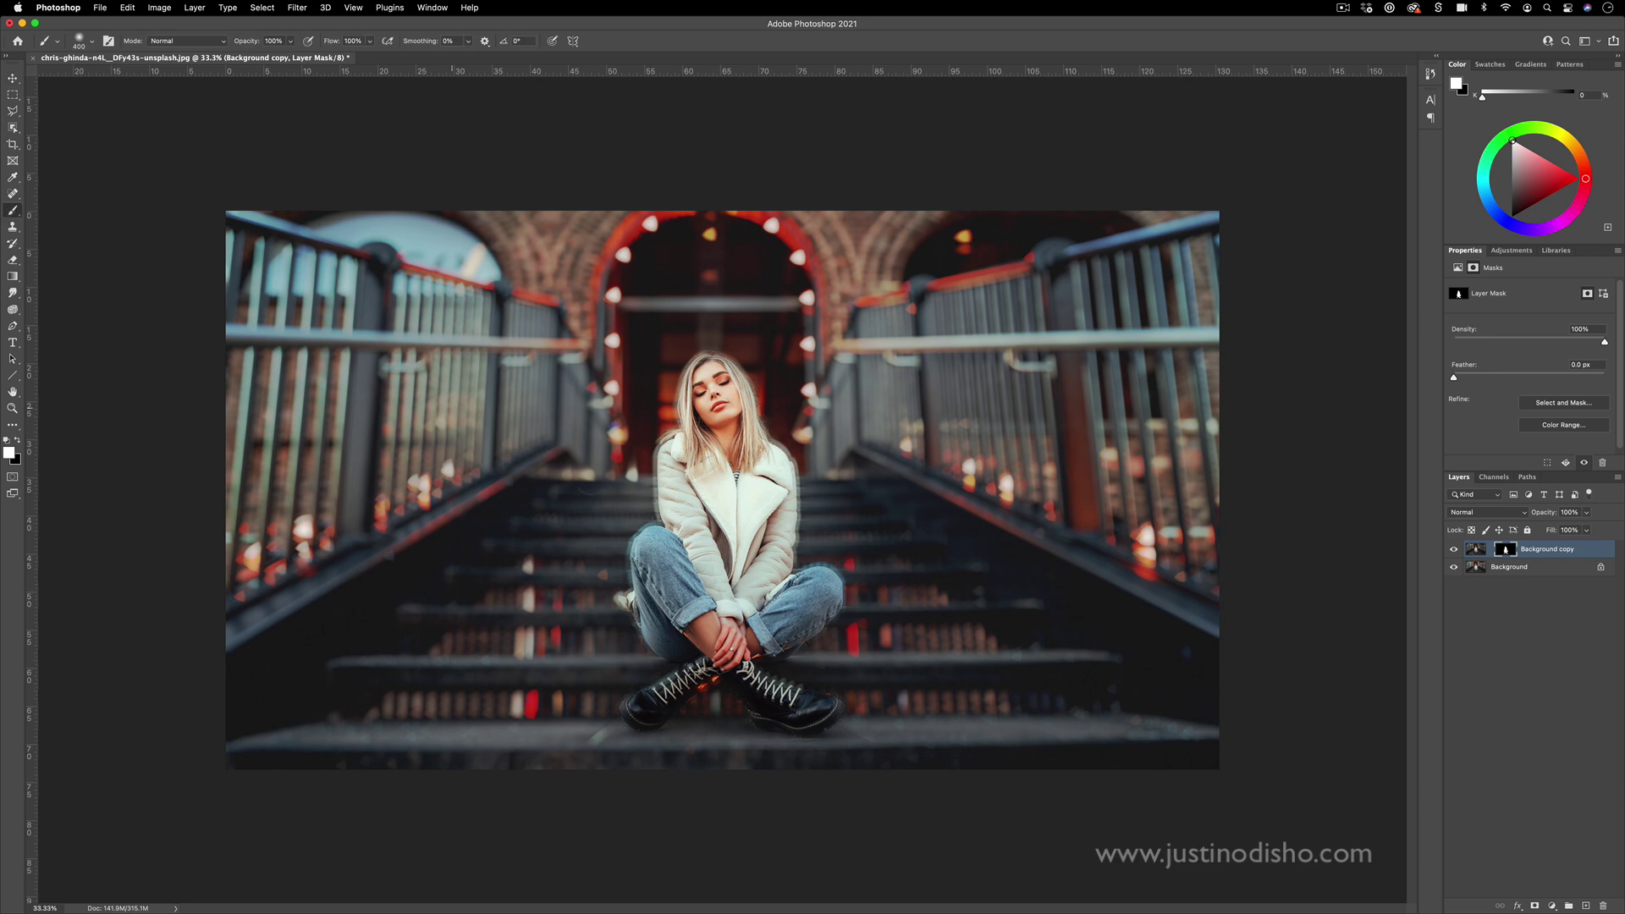
key(bracketleft)
key(bracketleft)
key(bracketleft)
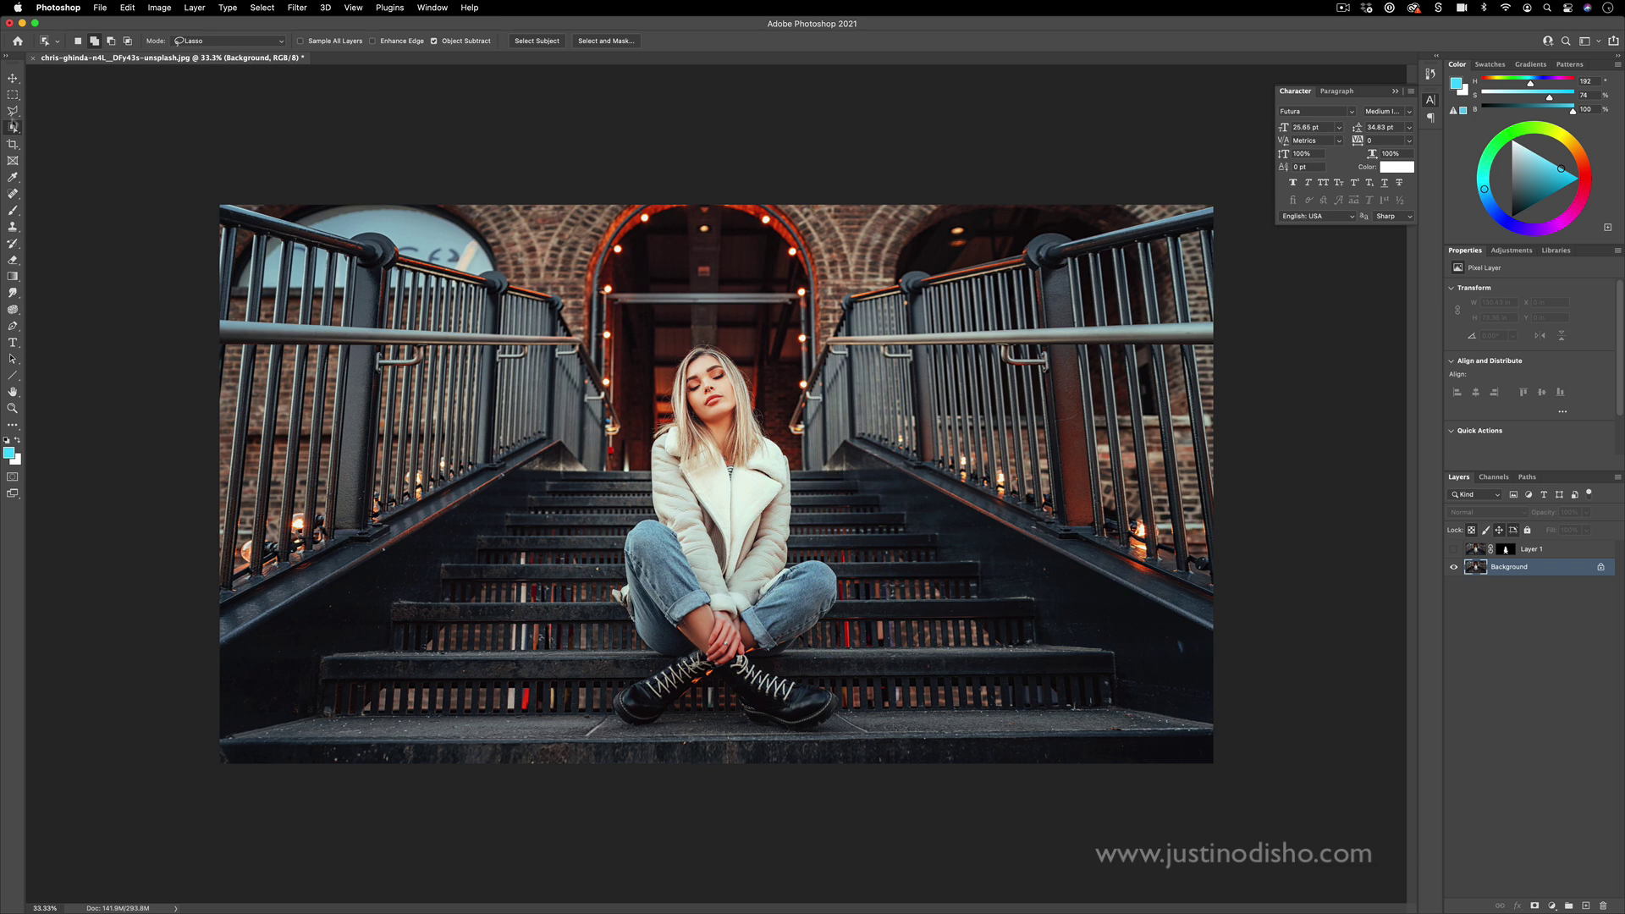
Draw a loose Lasso outline around the seated woman on the Background layer
drag(13, 110, 68, 111)
mouse_move(652, 399)
mouse_down()
mouse_move(603, 559)
mouse_move(603, 639)
mouse_move(626, 673)
mouse_move(600, 728)
mouse_move(641, 741)
mouse_move(700, 704)
mouse_move(743, 736)
mouse_move(844, 738)
mouse_move(856, 711)
mouse_move(814, 648)
mouse_move(848, 571)
mouse_move(814, 554)
mouse_move(789, 427)
mouse_move(719, 338)
mouse_move(660, 351)
mouse_move(663, 386)
mouse_up()
Content-Aware Fill the selection to erase the woman from Background, then deselect
right_click(724, 419)
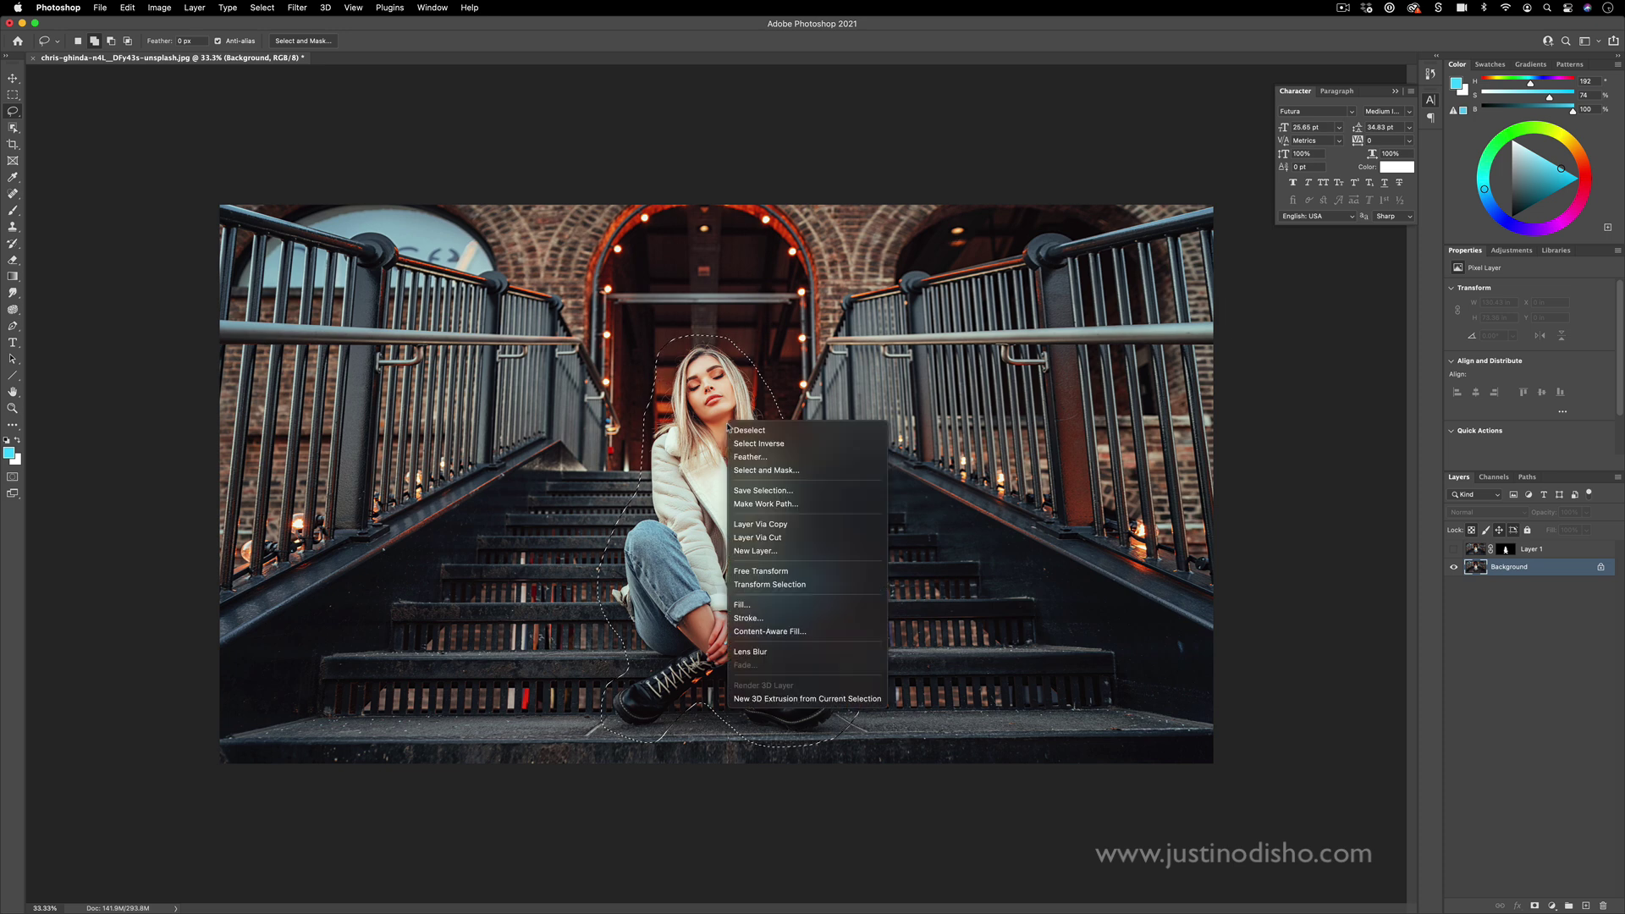
click(786, 604)
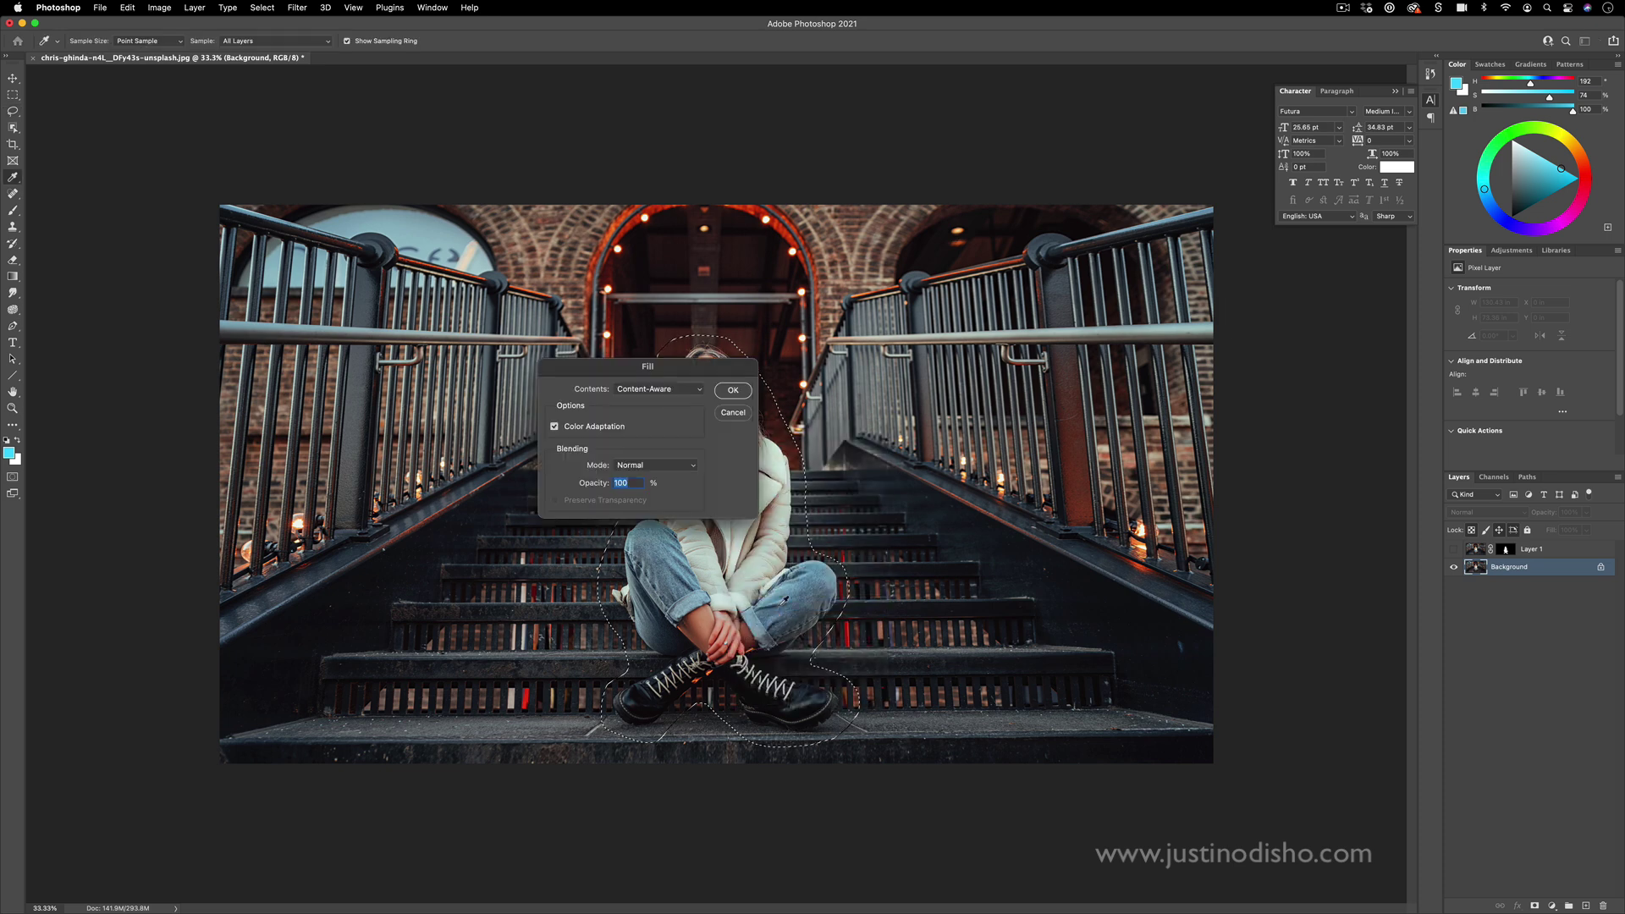
click(734, 390)
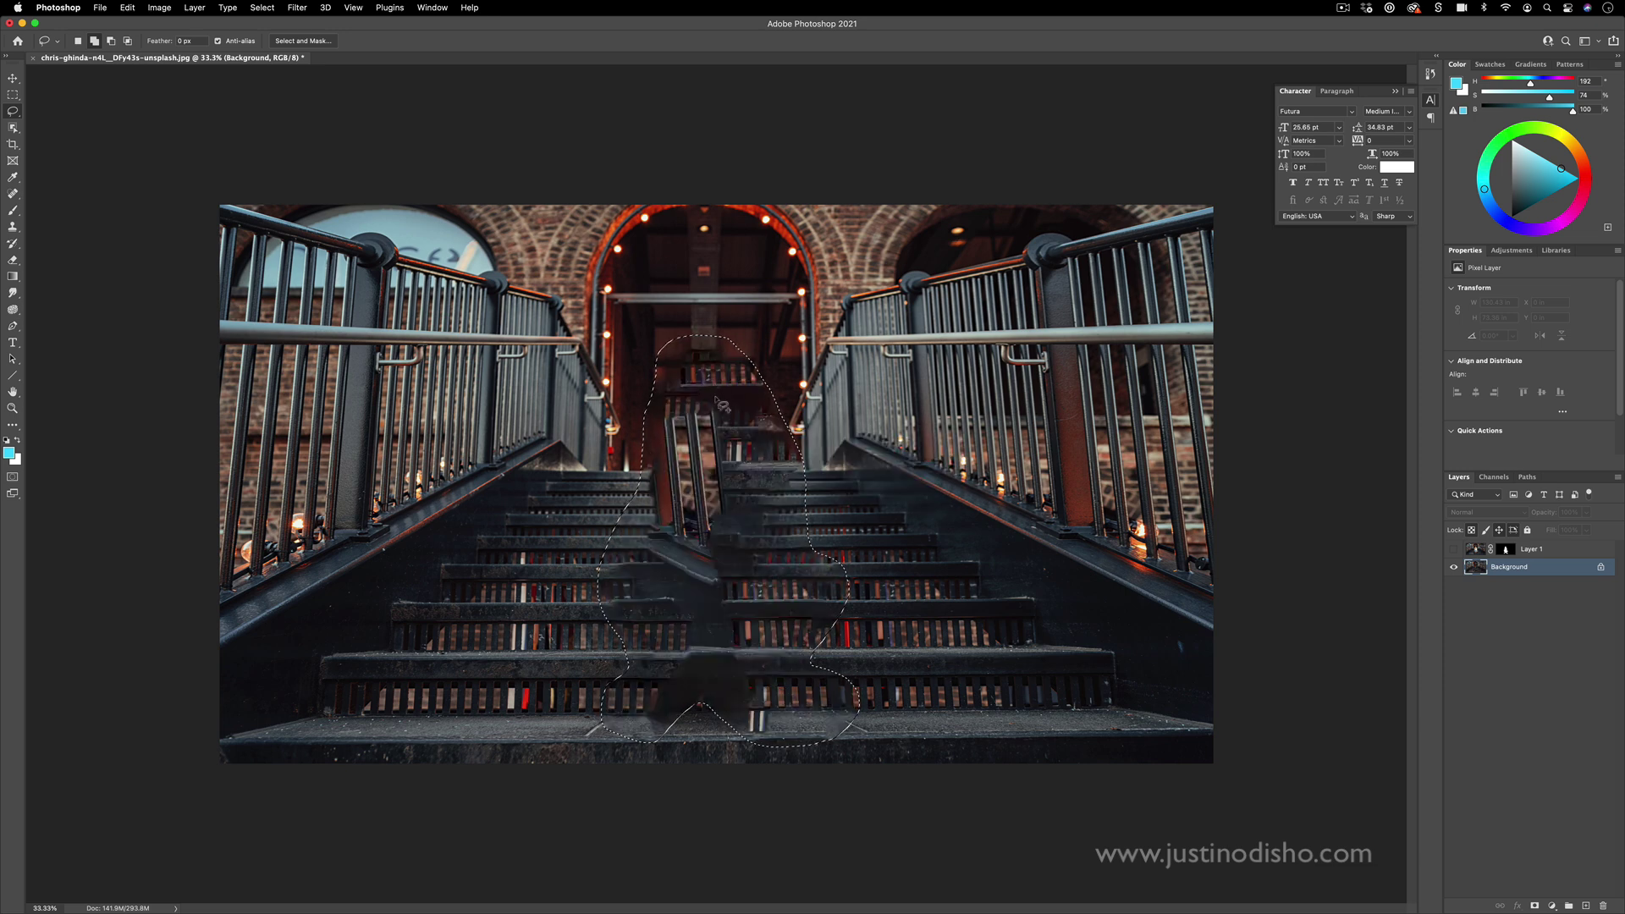
right_click(720, 403)
click(727, 404)
Show Layer 1 again and apply a Lens Blur to the empty-stairs Background
click(1455, 549)
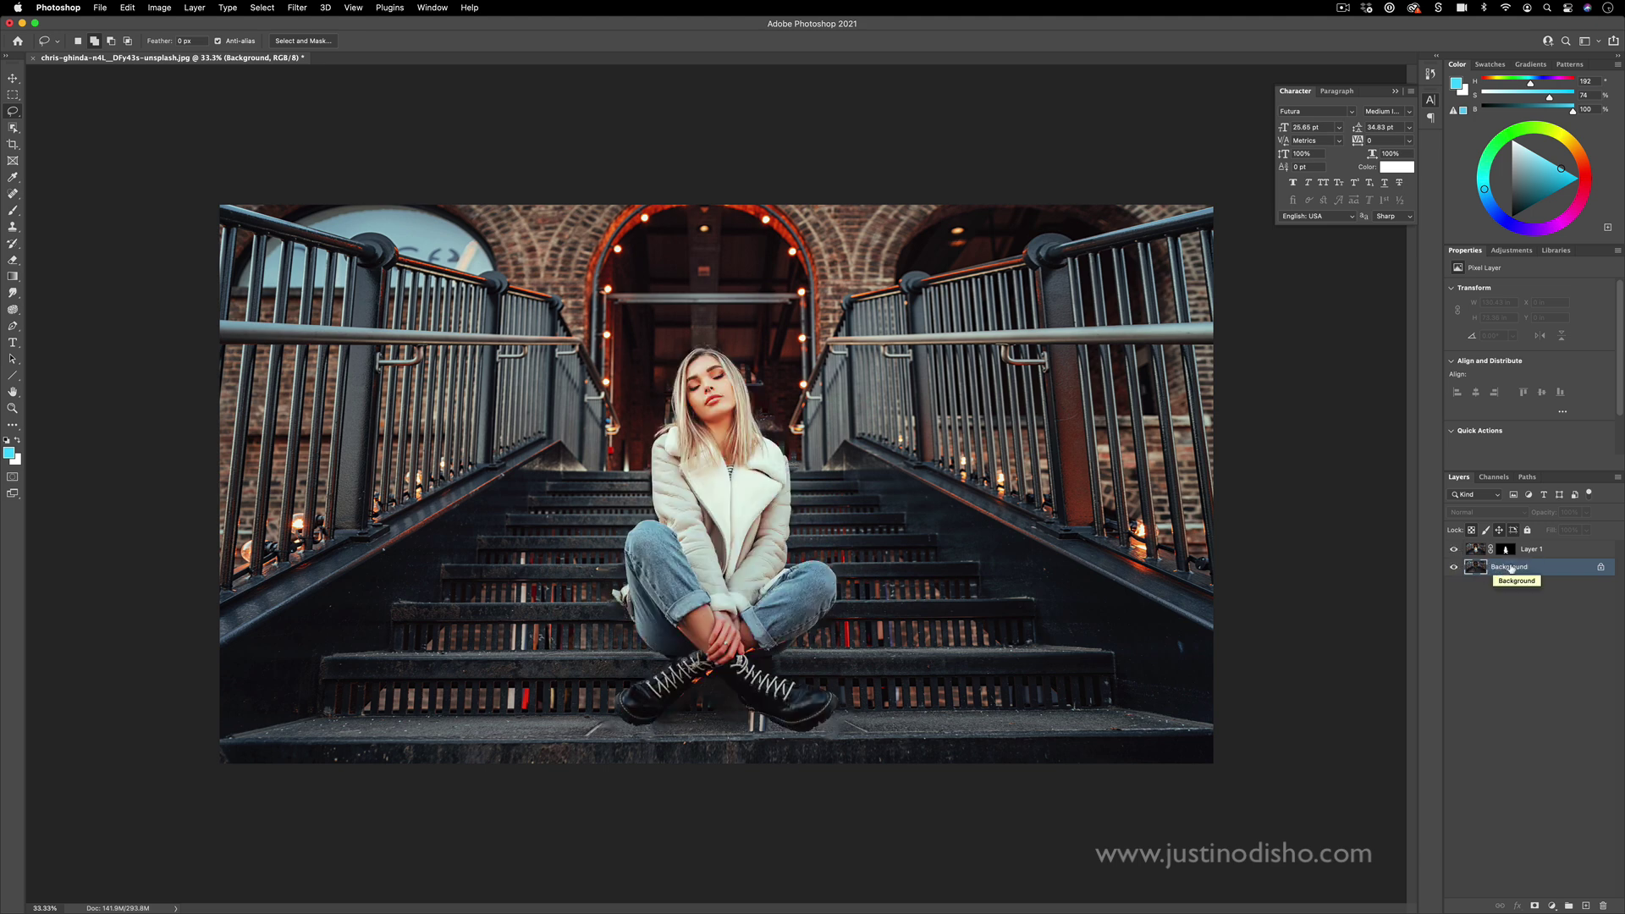
click(302, 8)
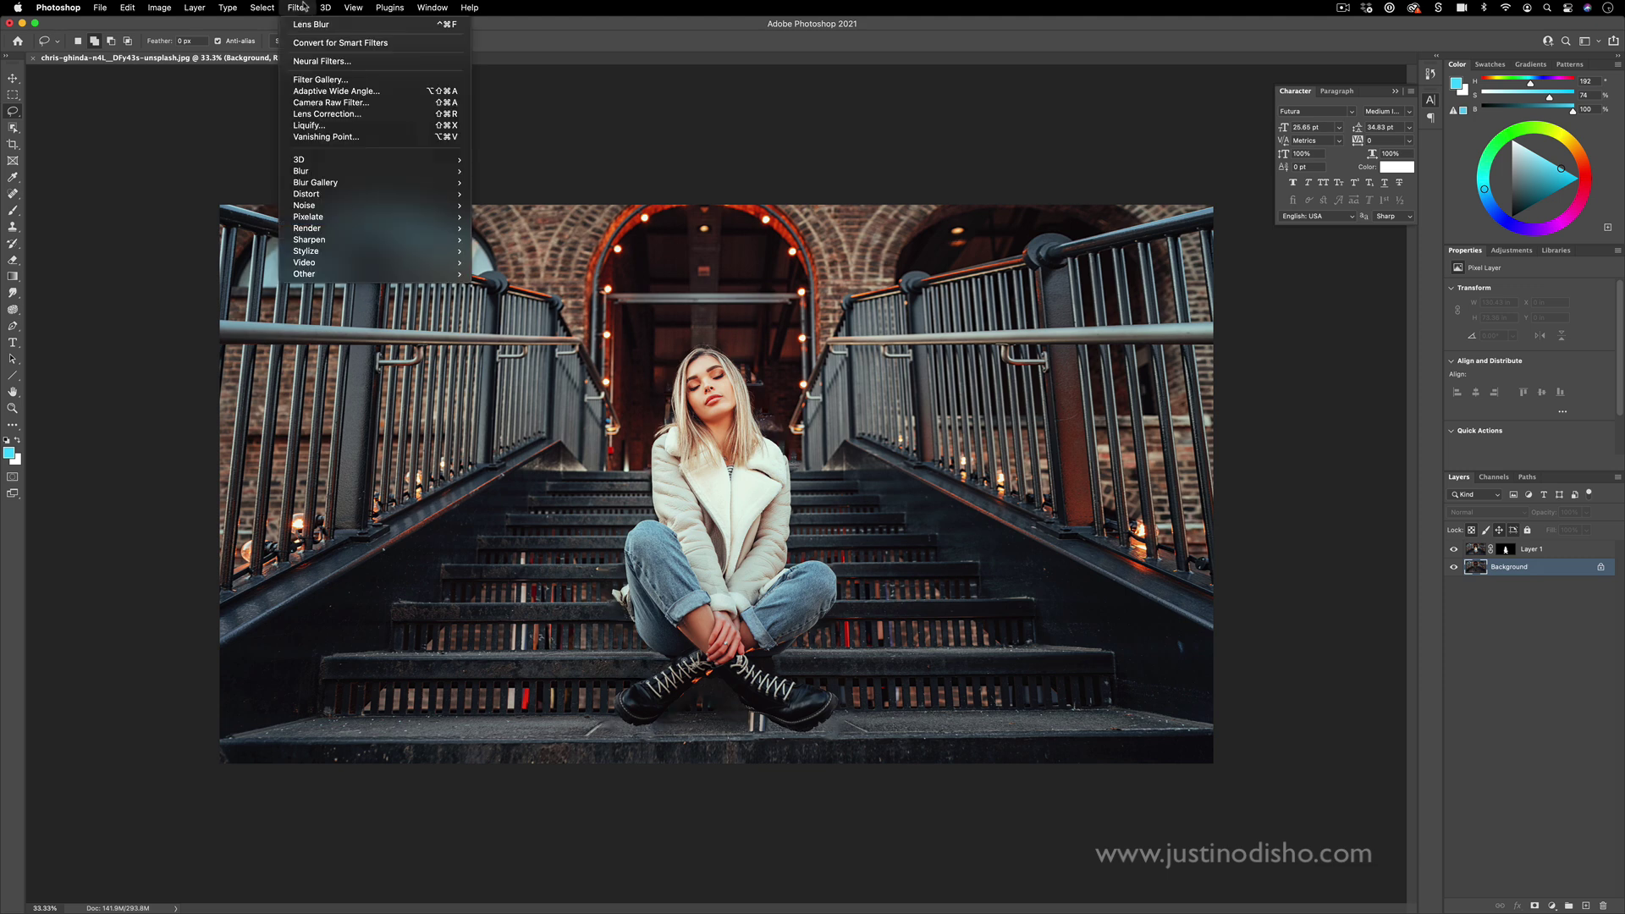
mouse_move(398, 171)
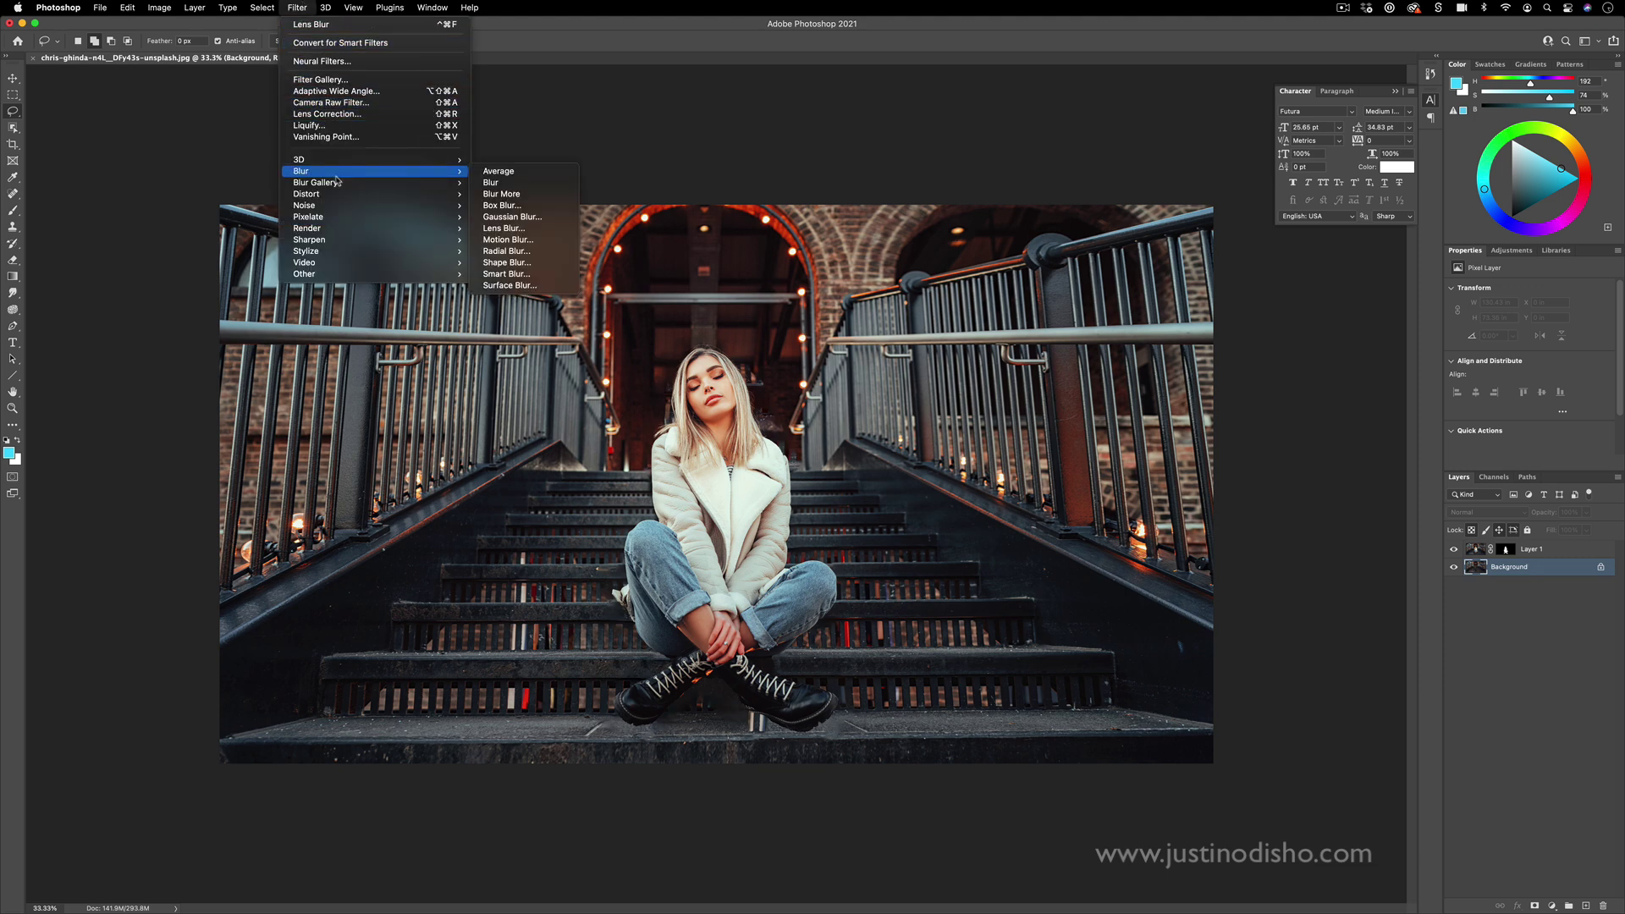
click(518, 229)
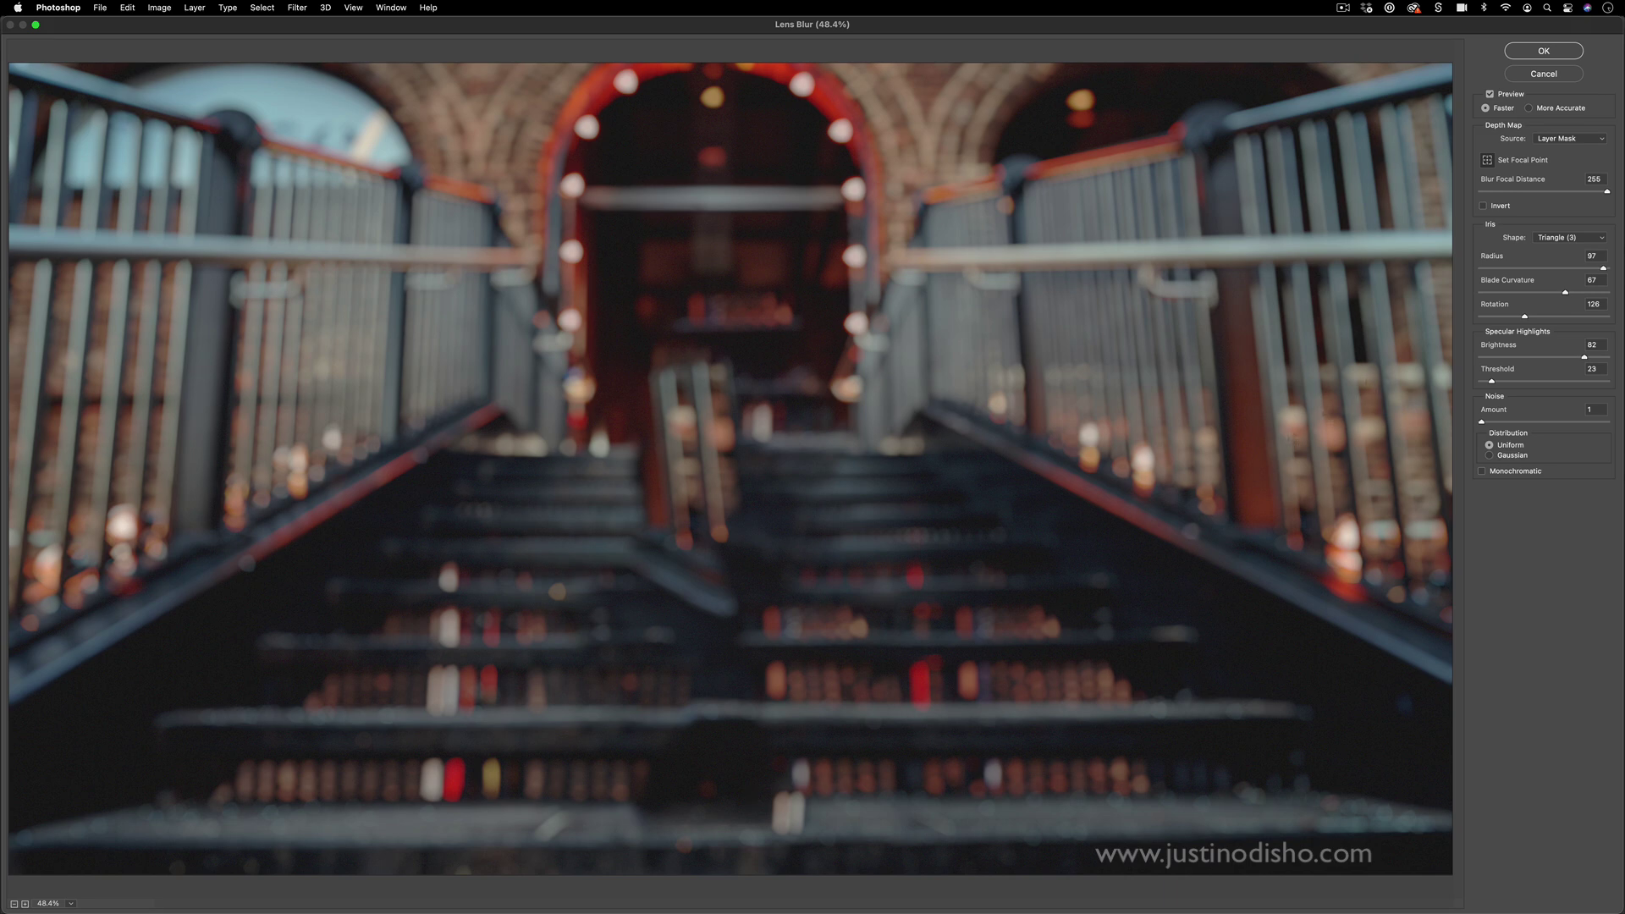
key(Return)
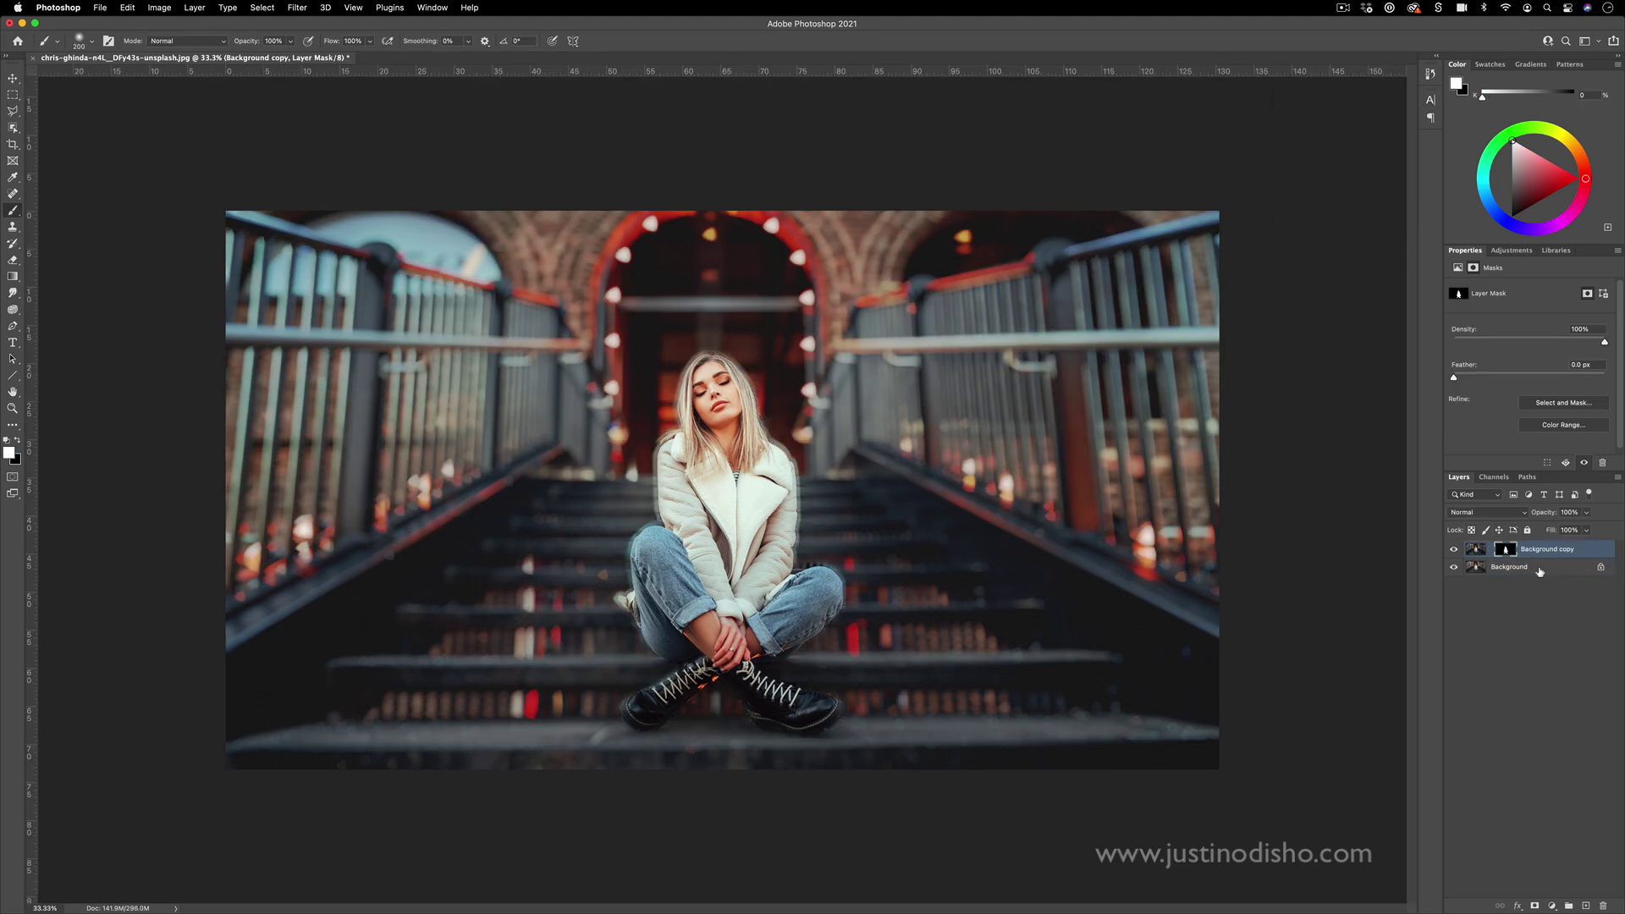
Convert the Background layer to a smart object
click(1540, 573)
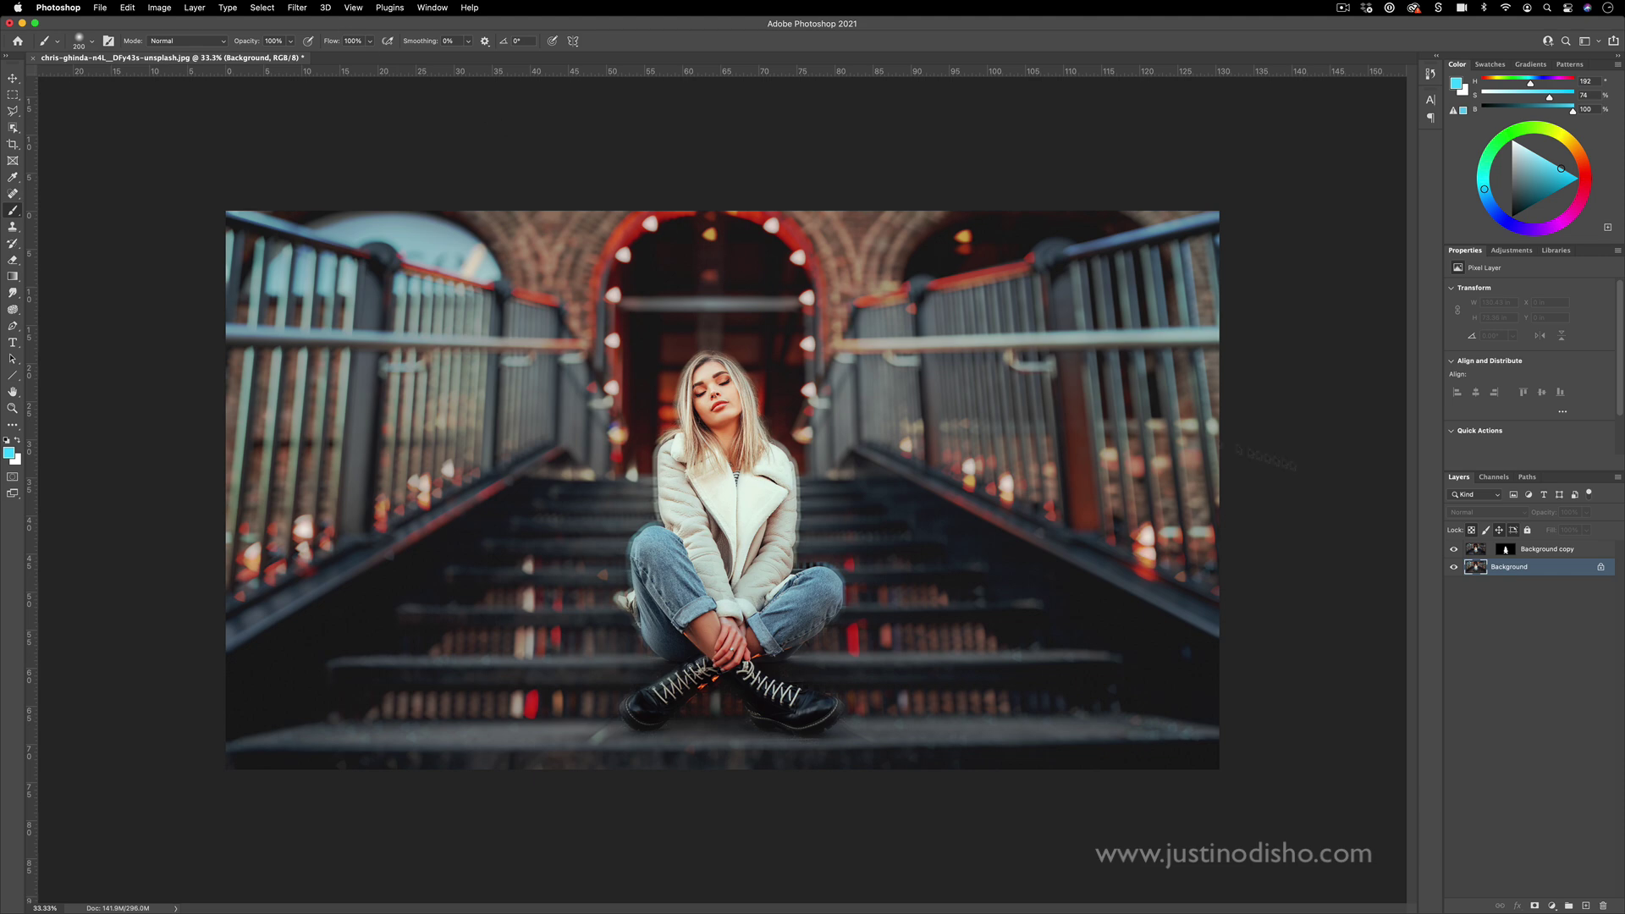
right_click(1511, 568)
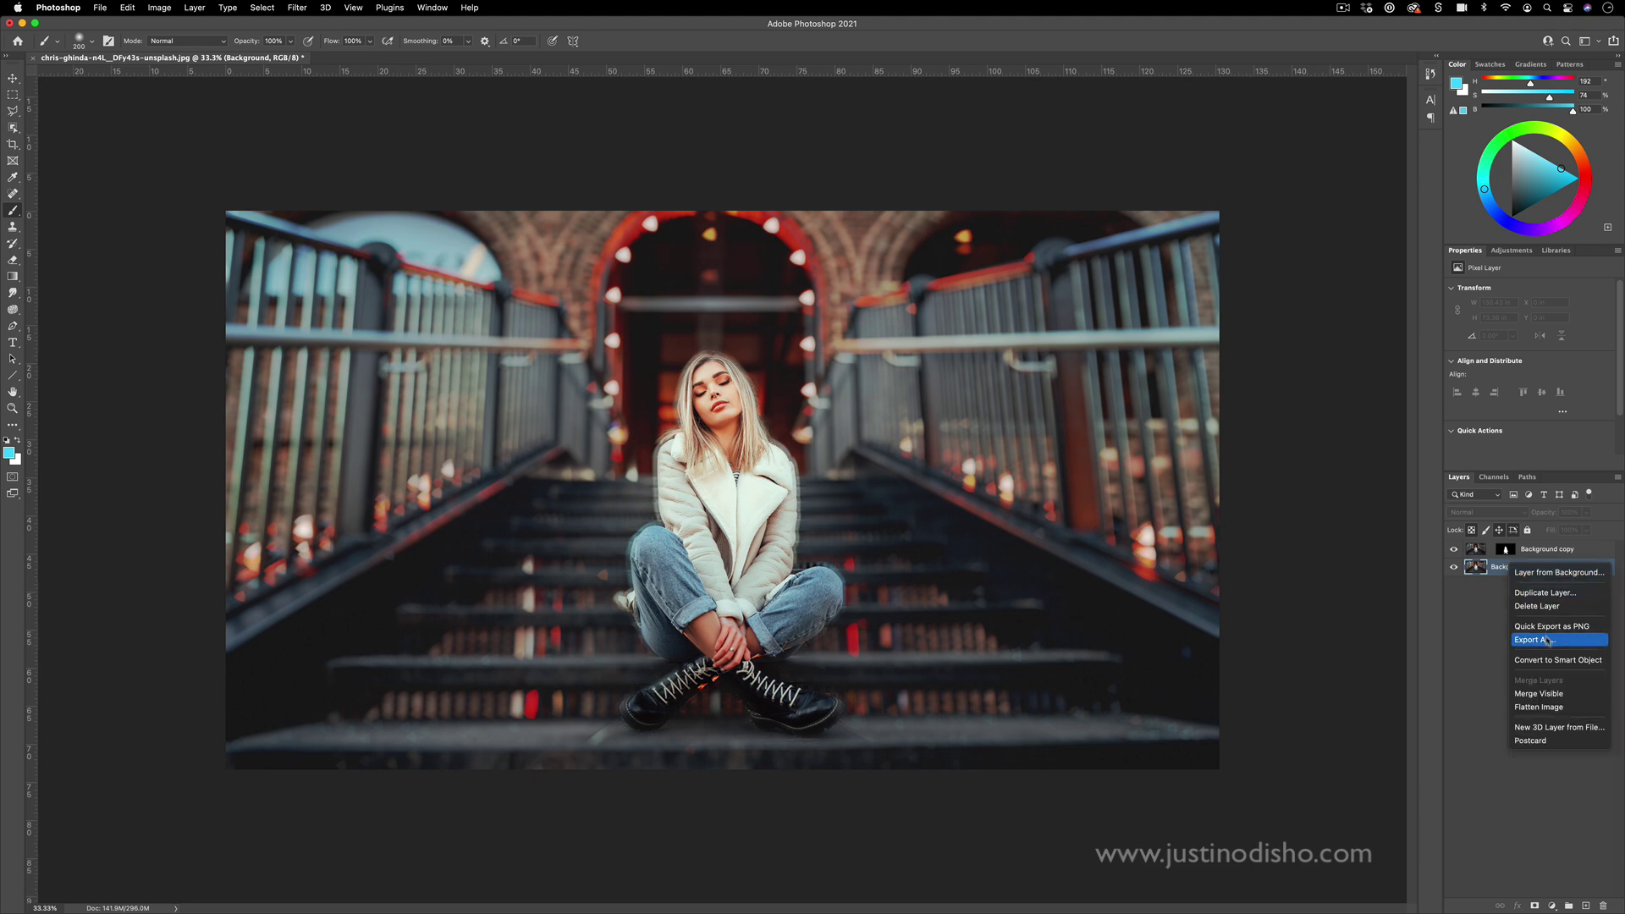
click(1553, 663)
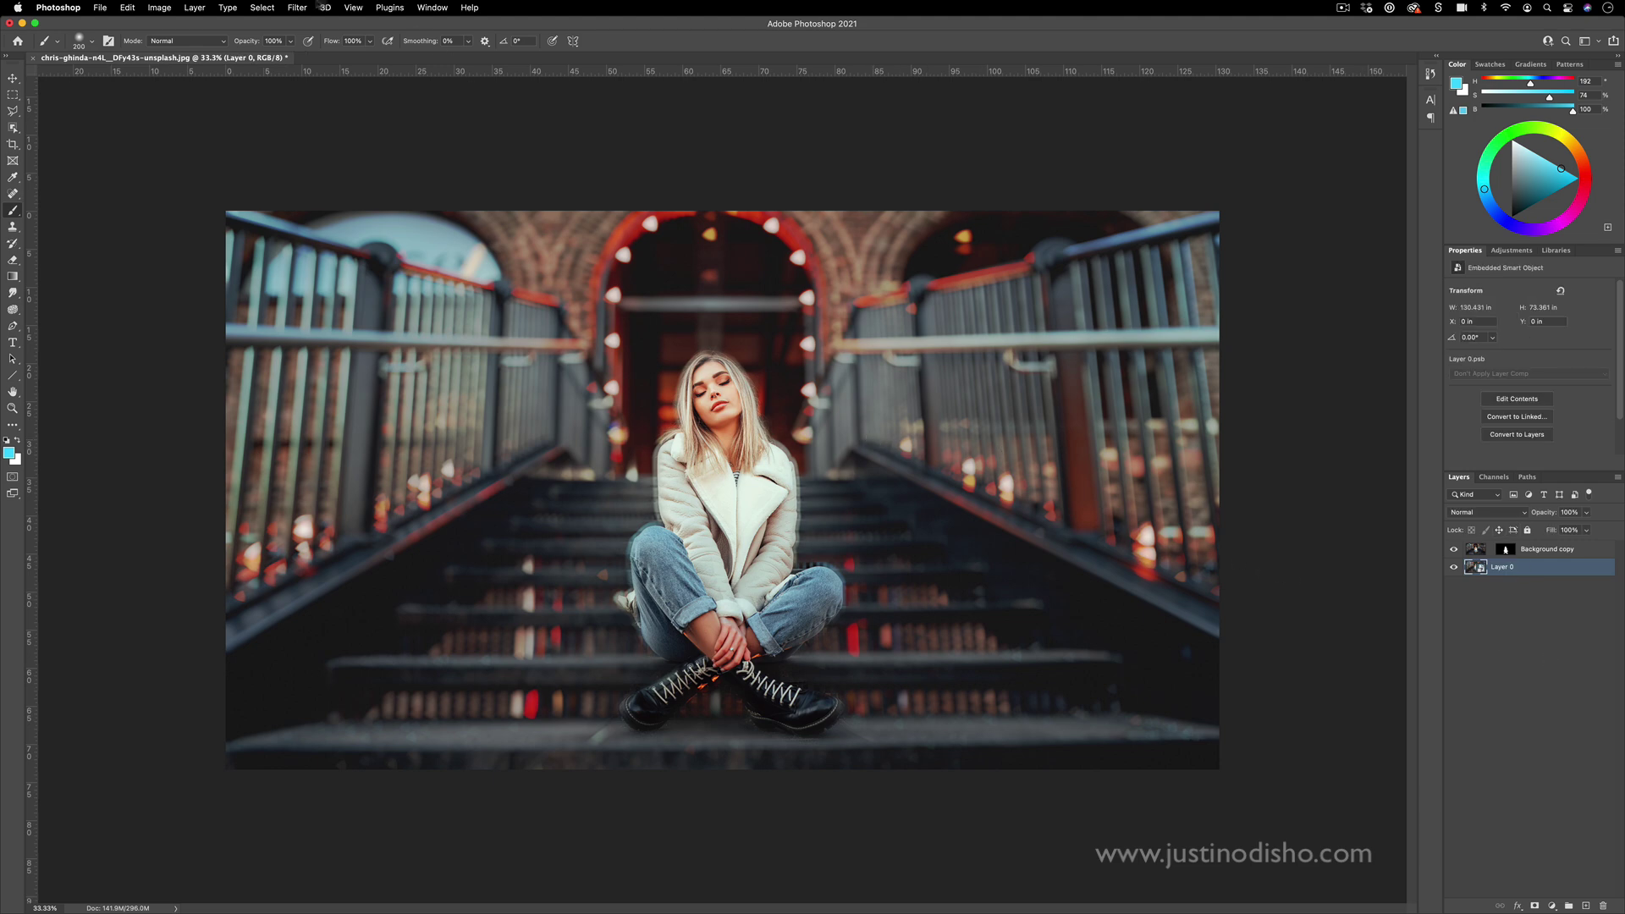
Add a Motion Blur smart filter at 1063 pixels, then edit it down to 301
click(297, 8)
mouse_move(344, 171)
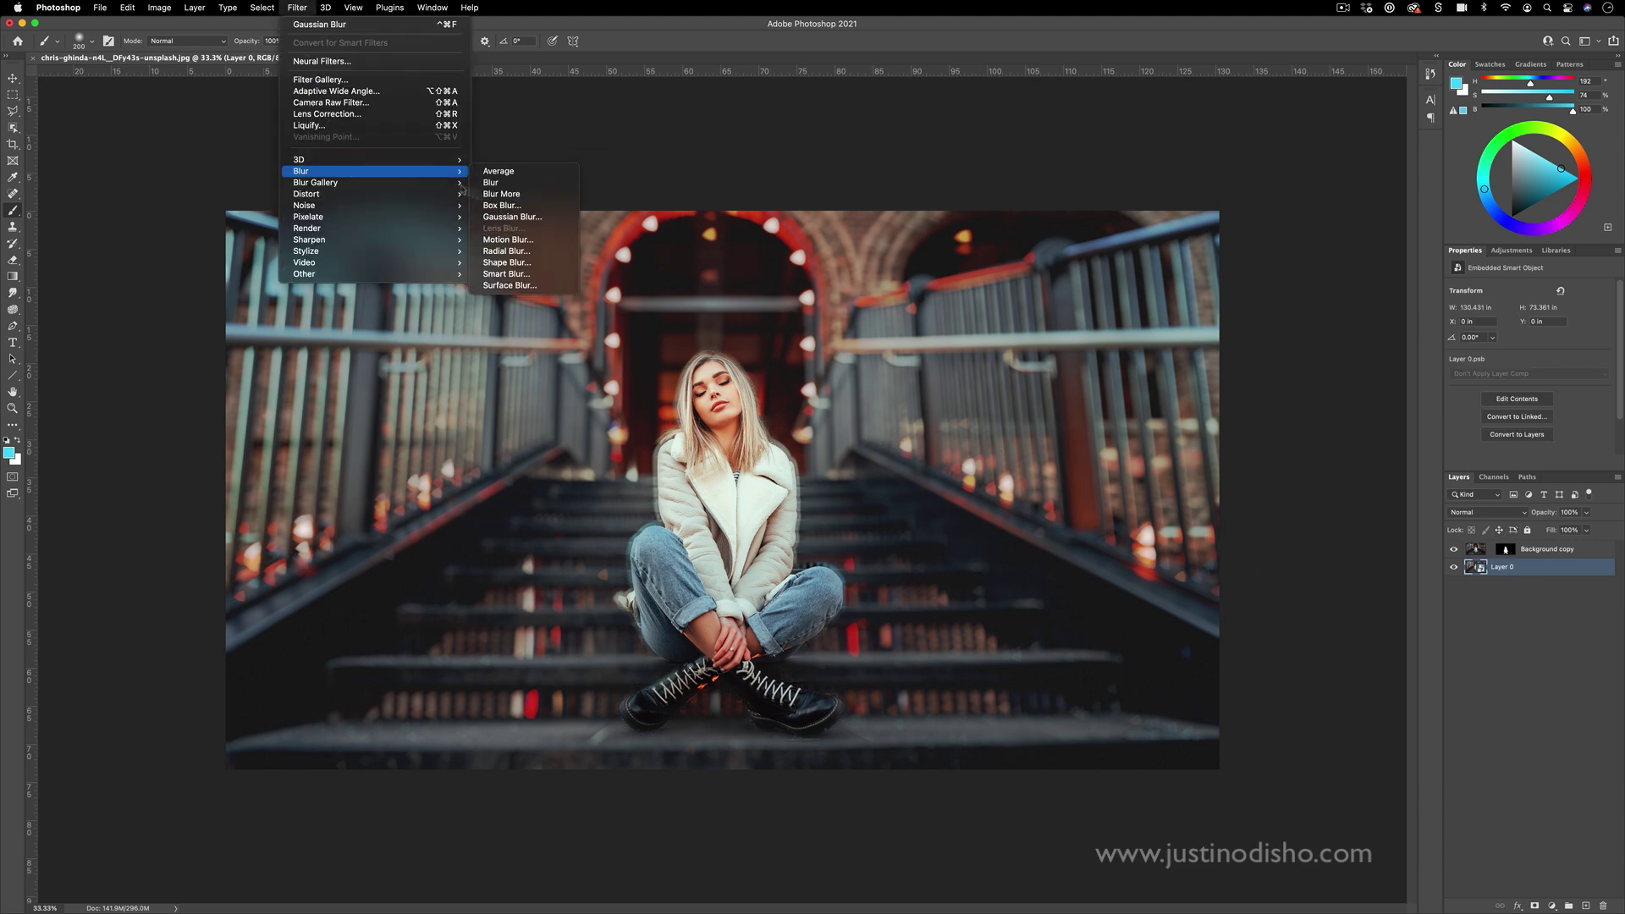
click(508, 240)
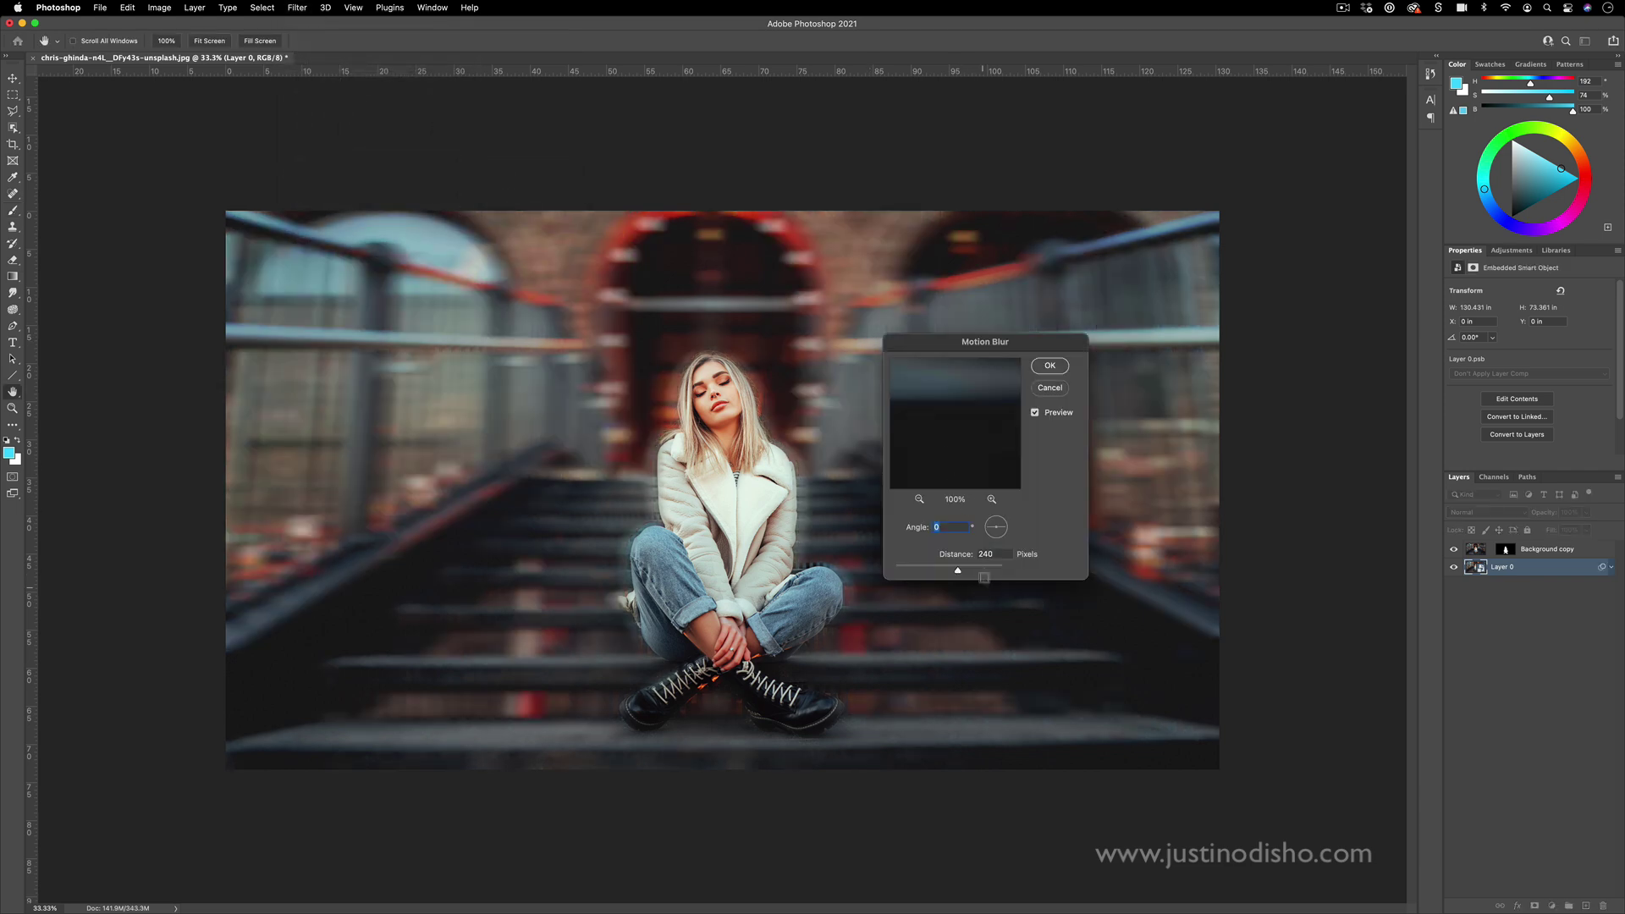
drag(987, 580, 983, 574)
click(1050, 365)
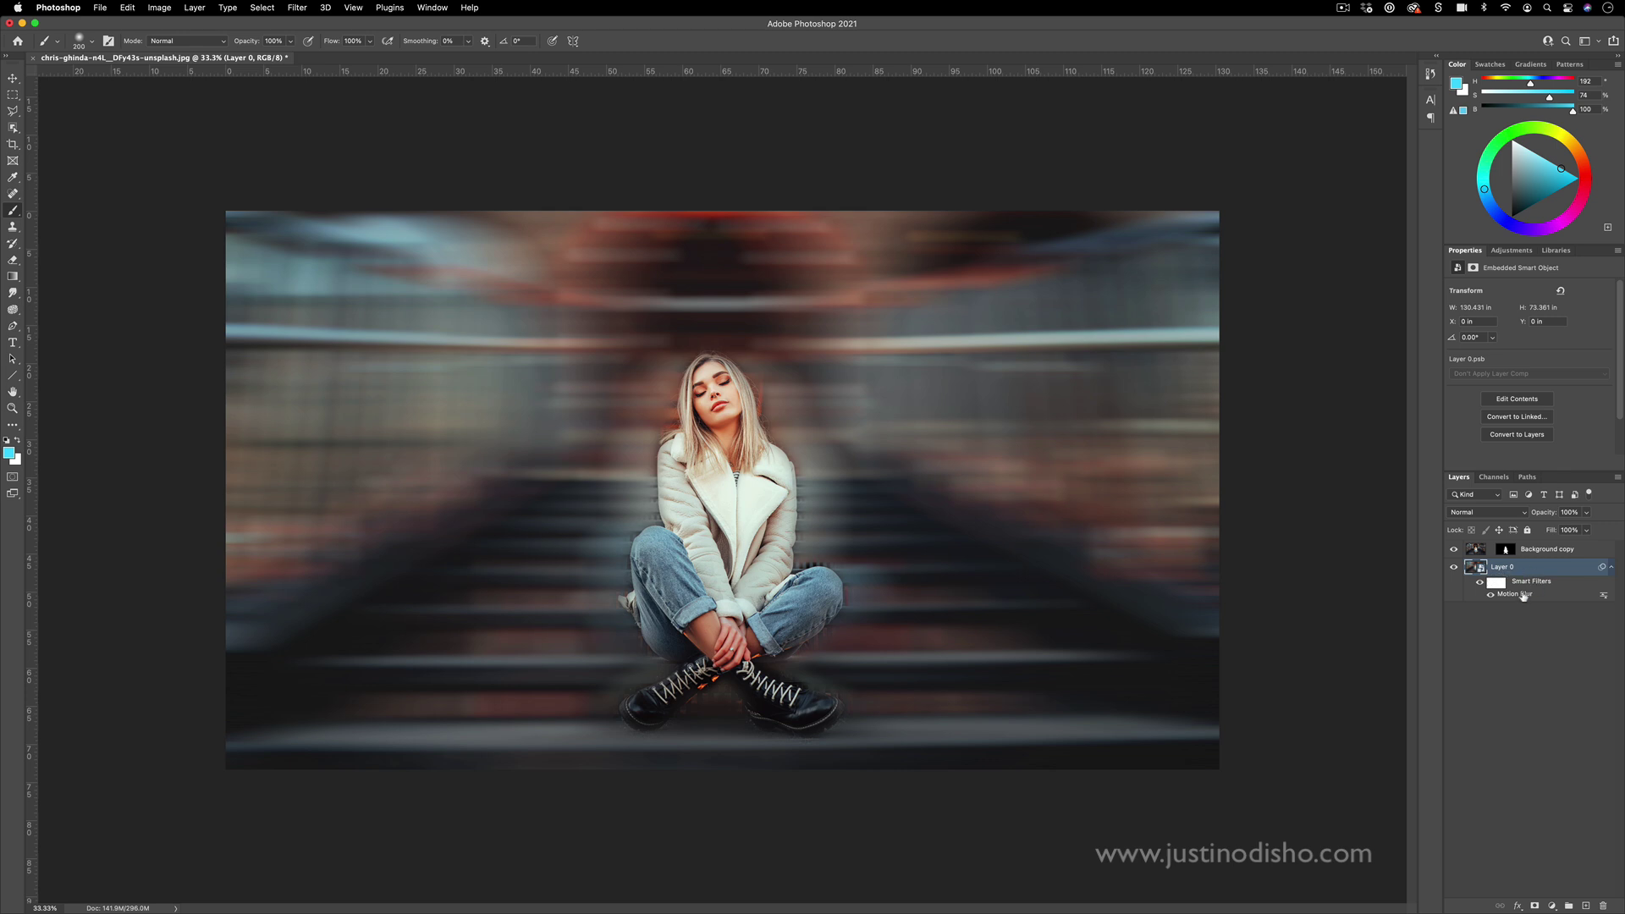
double_click(1515, 595)
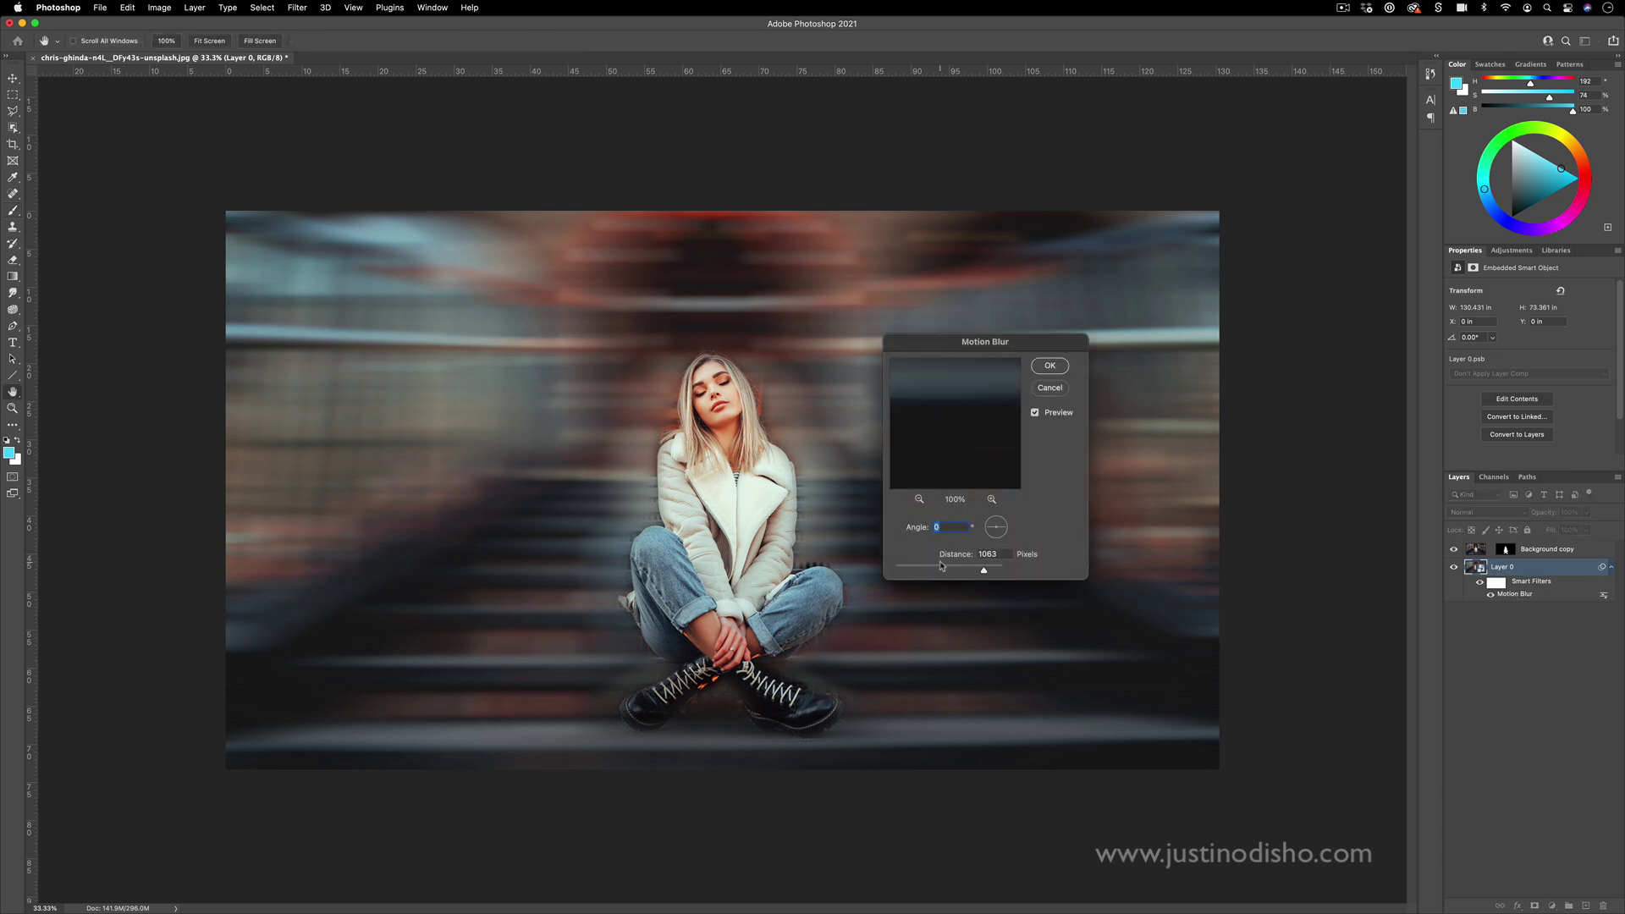
drag(946, 570, 970, 571)
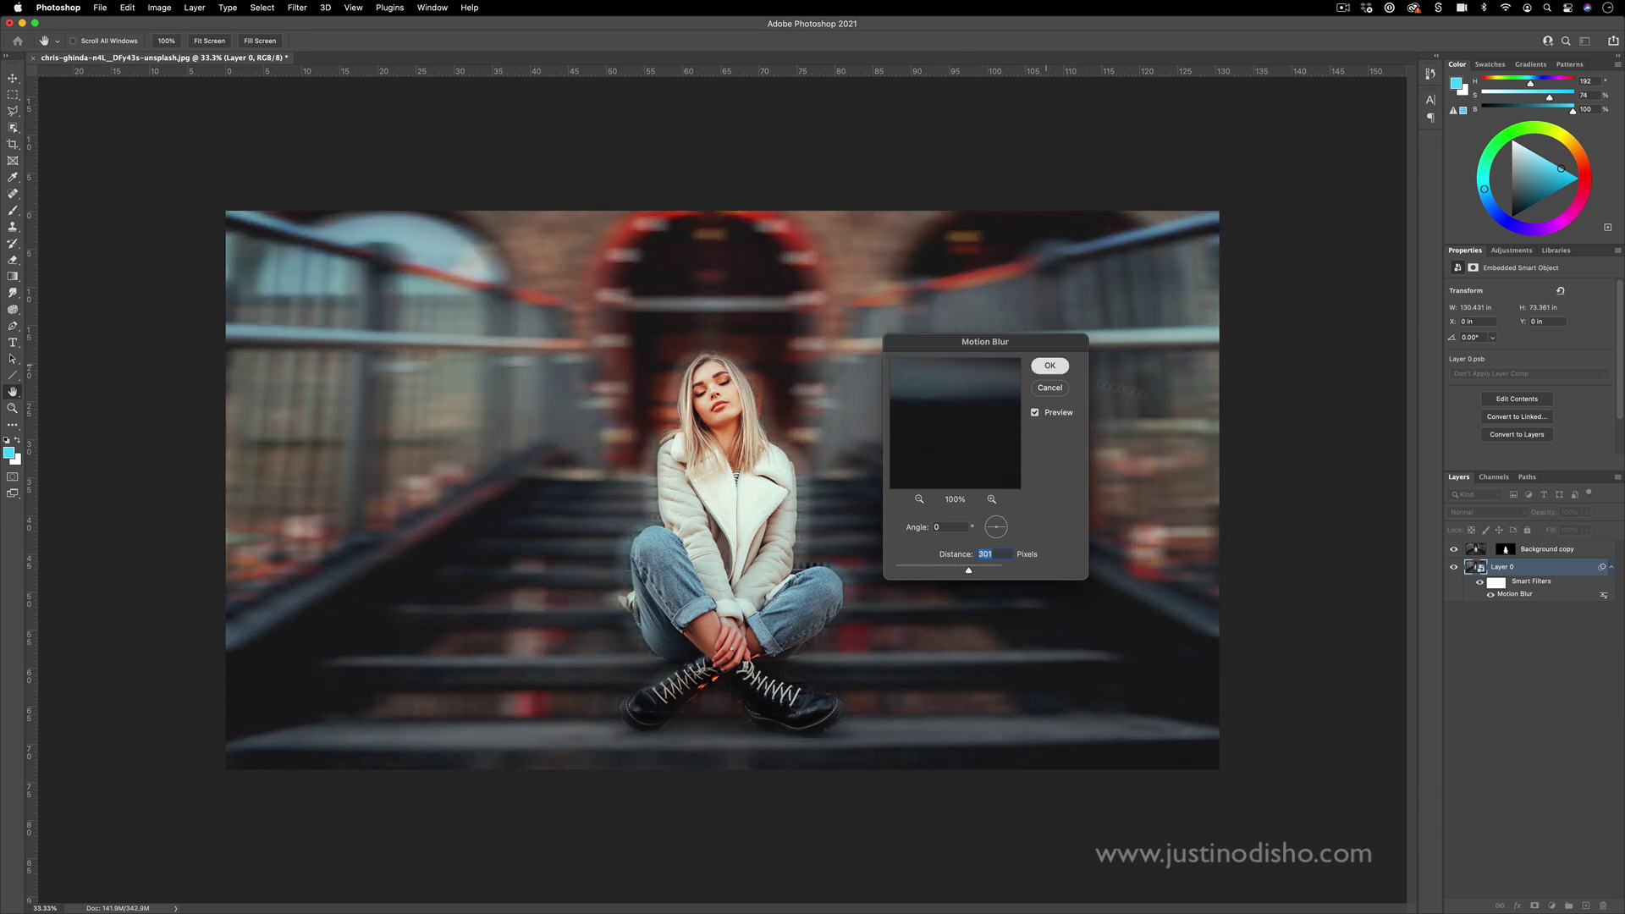
click(1050, 366)
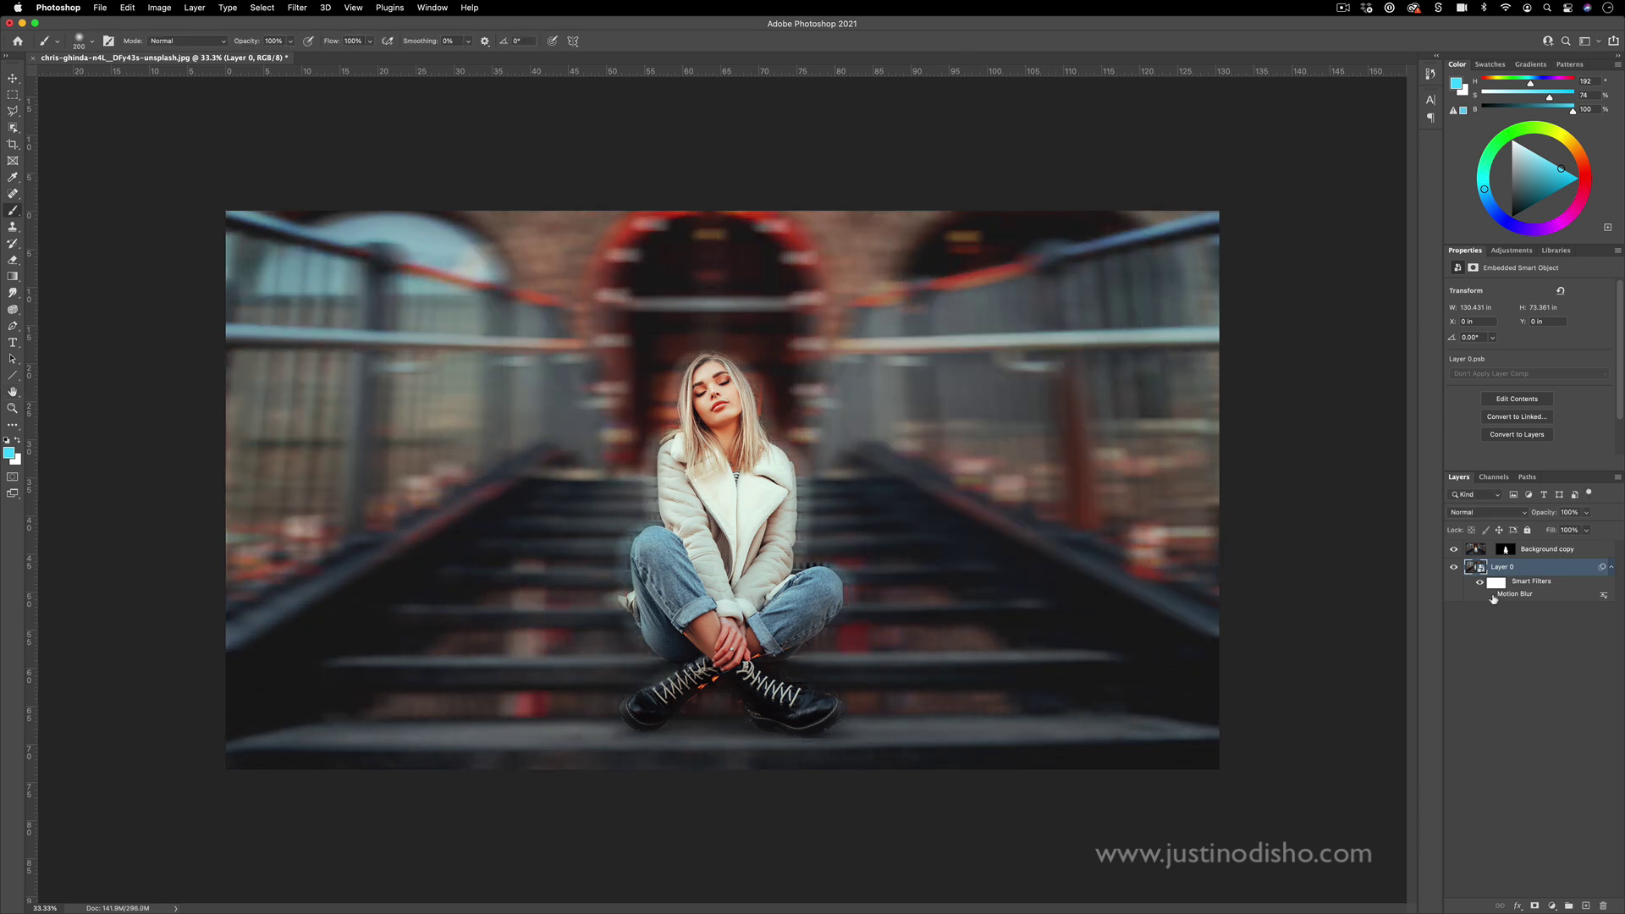
Toggle the Motion Blur smart filter's visibility, leave it hidden, and deselect the layer
click(1491, 595)
click(1492, 597)
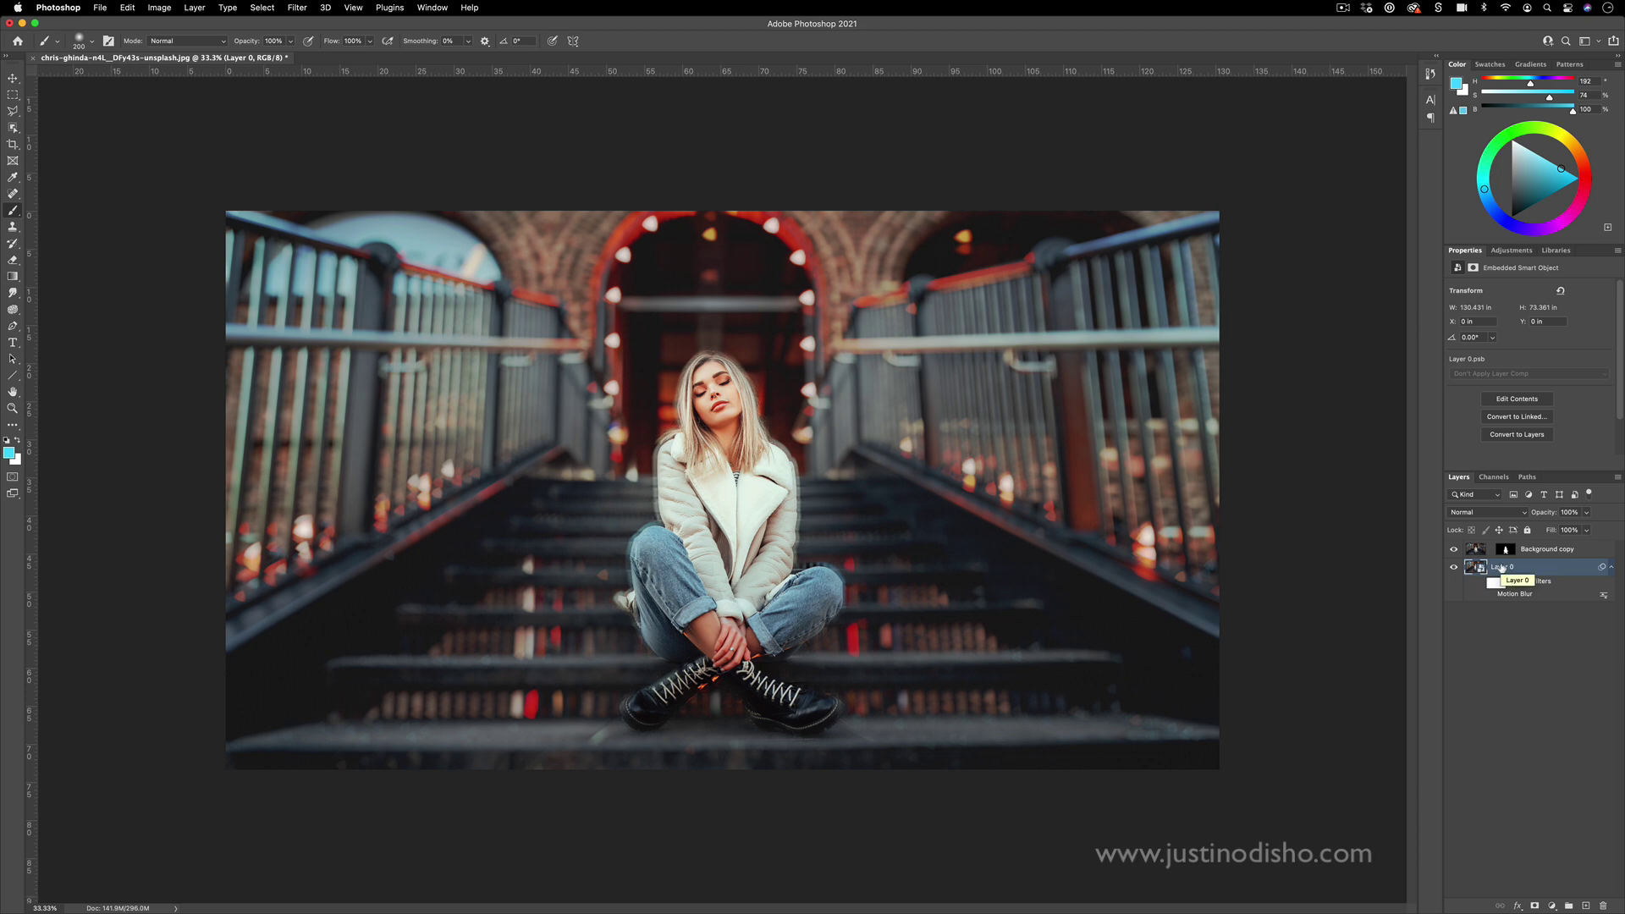
click(1457, 623)
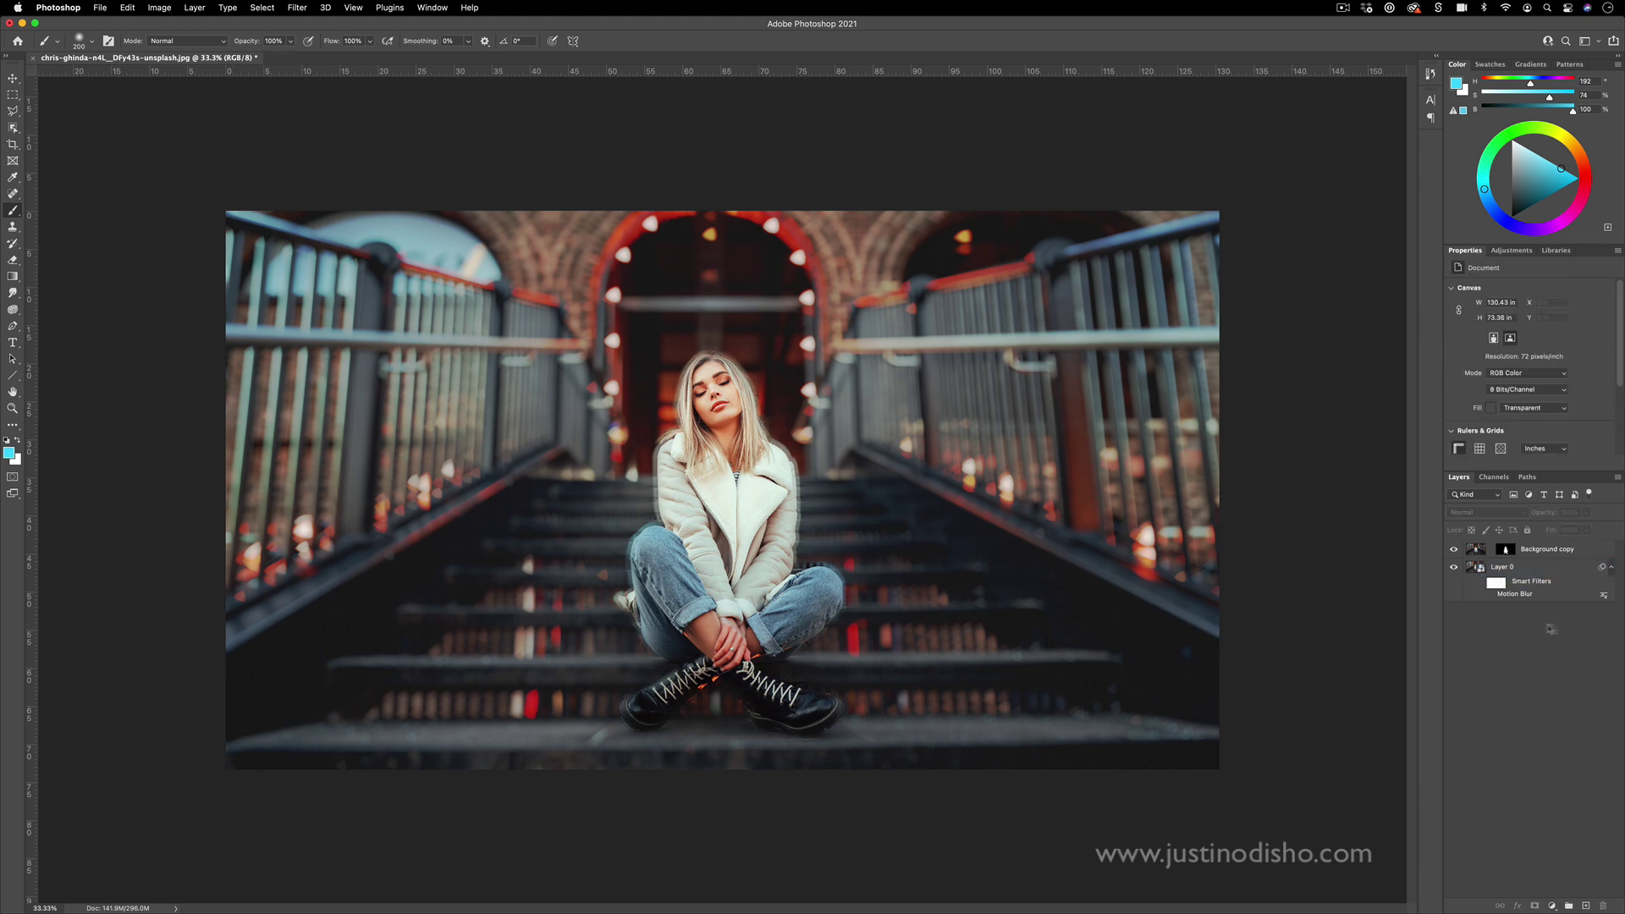